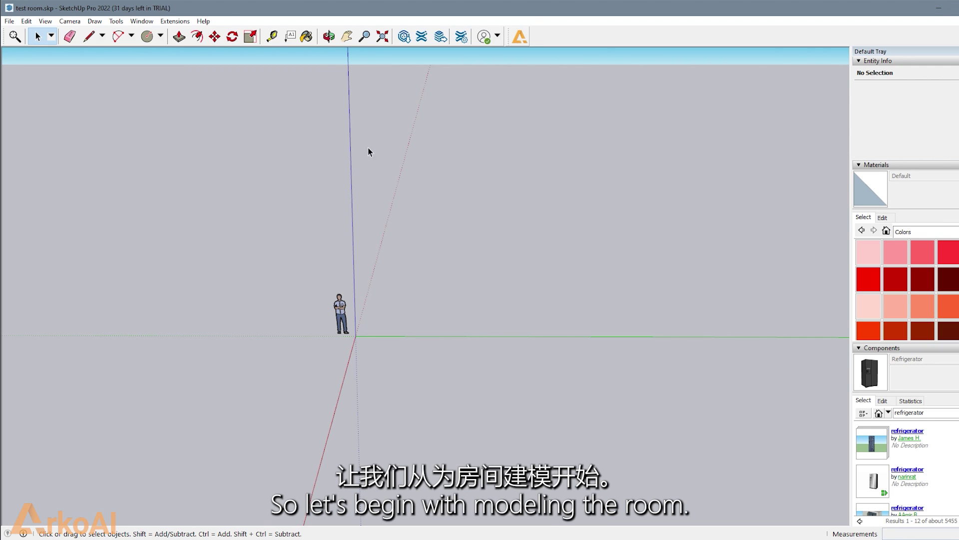
Draw a rectangular floor on the ground plane, starting from the origin
{"action": "key", "text": "r"}
{"action": "left_click", "coordinate": [355, 336]}
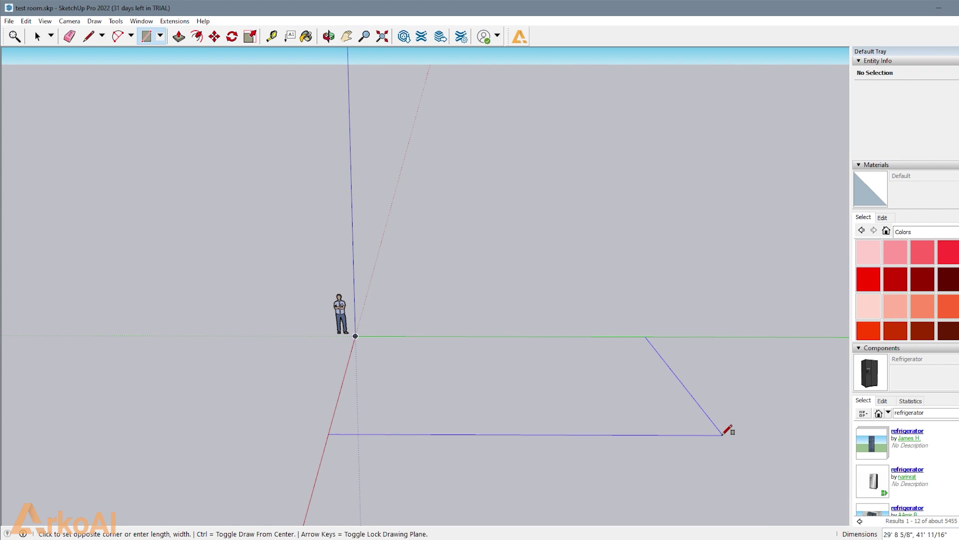
{"action": "left_click", "coordinate": [593, 389]}
{"action": "mouse_move", "coordinate": [594, 389]}
{"action": "middle_mouse_down"}
{"action": "mouse_move", "coordinate": [484, 358]}
{"action": "mouse_move", "coordinate": [432, 295]}
{"action": "mouse_move", "coordinate": [535, 214]}
{"action": "middle_mouse_up"}
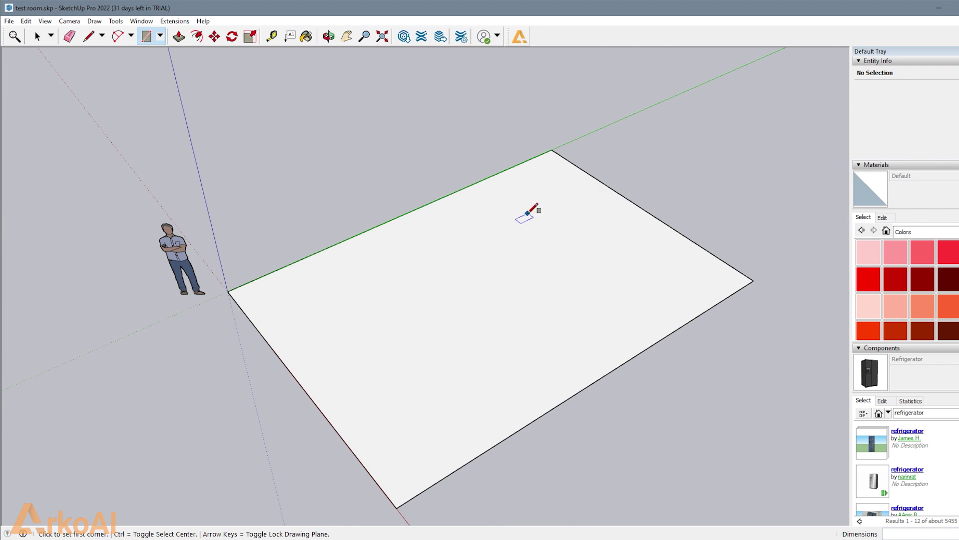
Draw a 9' high back wall with lines rising from the far edge of the floor
{"action": "key", "text": "l"}
{"action": "left_click", "coordinate": [553, 150]}
{"action": "left_click", "coordinate": [561, 77]}
{"action": "key", "text": "Escape"}
{"action": "middle_click_drag", "start_coordinate": [530, 295], "coordinate": [621, 234]}
{"action": "left_click", "coordinate": [641, 247]}
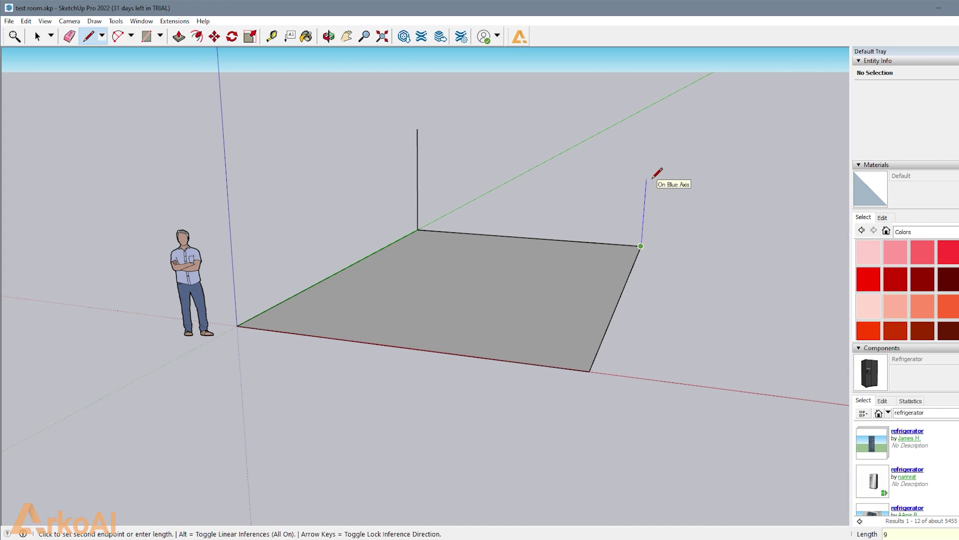
{"action": "left_click", "coordinate": [651, 135]}
{"action": "left_click", "coordinate": [417, 130]}
Outline a doorway 3'5" wide and 7' high at the outer end of the back wall
{"action": "middle_click_drag", "start_coordinate": [614, 300], "coordinate": [535, 270]}
{"action": "scroll", "coordinate": [644, 291], "scroll_direction": "up", "scroll_amount": 1}
{"action": "left_click", "coordinate": [644, 292]}
{"action": "type", "text": "3'"}
{"action": "key", "text": "Return"}
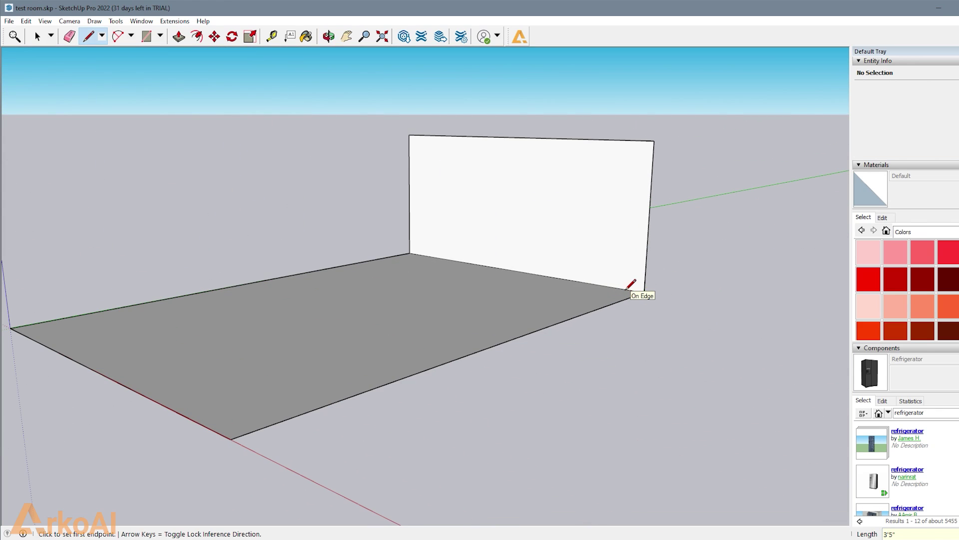
{"action": "left_click", "coordinate": [595, 284]}
{"action": "type", "text": "7'"}
{"action": "key", "text": "Return"}
{"action": "left_click", "coordinate": [652, 174]}
Push/Pull the doorway face outward behind the back wall to form a hallway
{"action": "middle_click_drag", "start_coordinate": [599, 210], "coordinate": [349, 260]}
{"action": "scroll", "coordinate": [349, 260], "scroll_direction": "down", "scroll_amount": 3}
{"action": "scroll", "coordinate": [350, 260], "scroll_direction": "up", "scroll_amount": 1}
{"action": "left_click", "coordinate": [180, 37]}
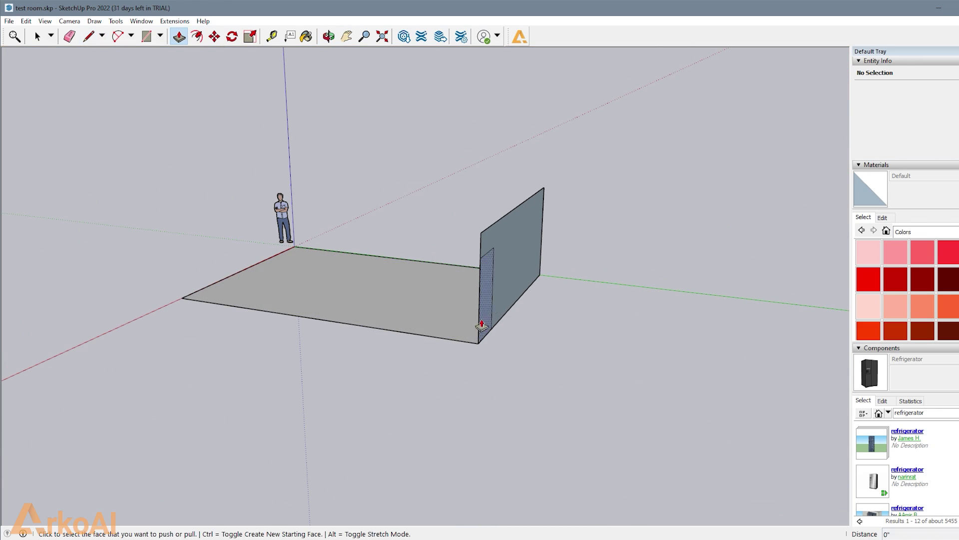
{"action": "left_click", "coordinate": [481, 320]}
{"action": "left_click", "coordinate": [692, 344]}
Insert the black side-by-side refrigerator component on the floor near the back wall
{"action": "middle_click_drag", "start_coordinate": [260, 300], "coordinate": [544, 375]}
{"action": "scroll", "coordinate": [451, 347], "scroll_direction": "up", "scroll_amount": 3}
{"action": "middle_click_drag", "start_coordinate": [204, 375], "coordinate": [435, 381]}
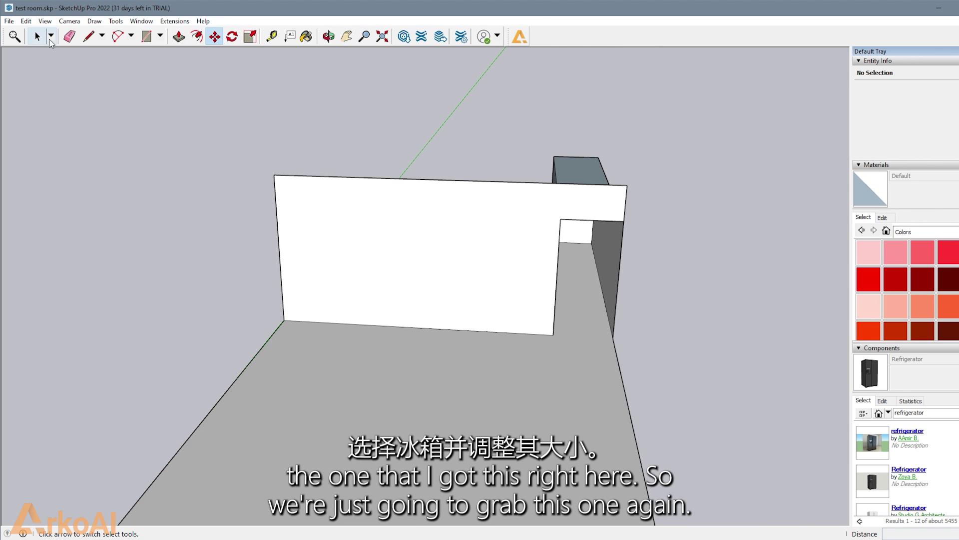
{"action": "key", "text": "space"}
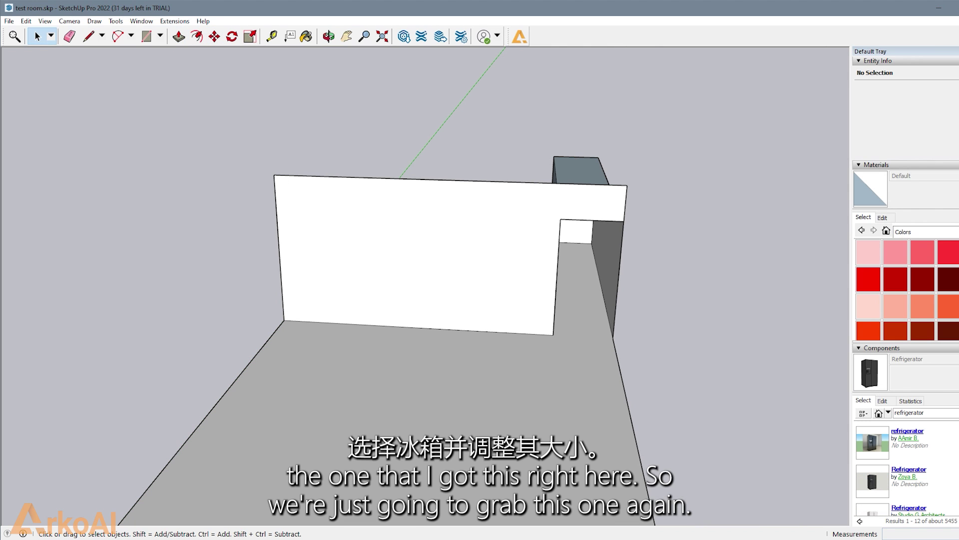
{"action": "left_click", "coordinate": [872, 483]}
{"action": "left_click", "coordinate": [535, 346]}
Scale the refrigerator up to suit the room
{"action": "scroll", "coordinate": [542, 333], "scroll_direction": "up", "scroll_amount": 5}
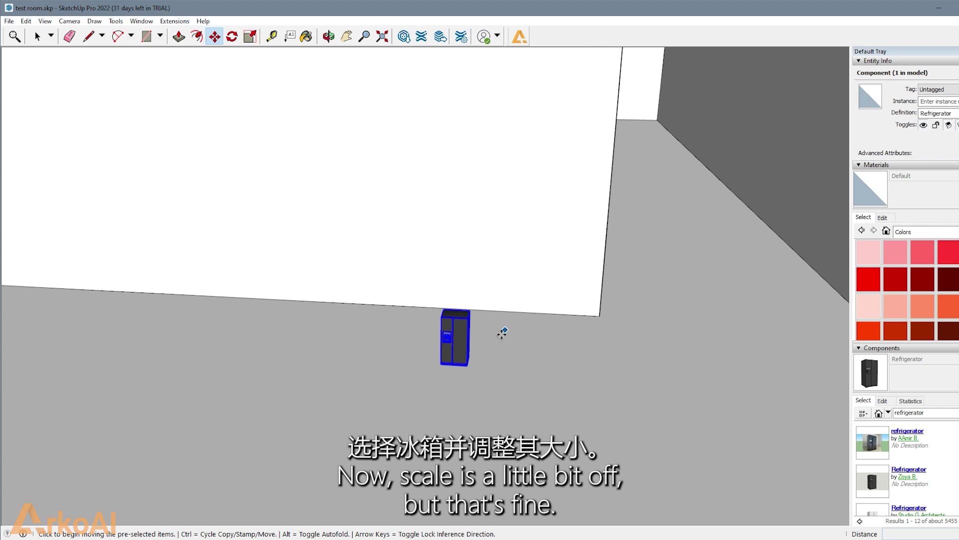
{"action": "key", "text": "s"}
{"action": "scroll", "coordinate": [460, 414], "scroll_direction": "down", "scroll_amount": 5}
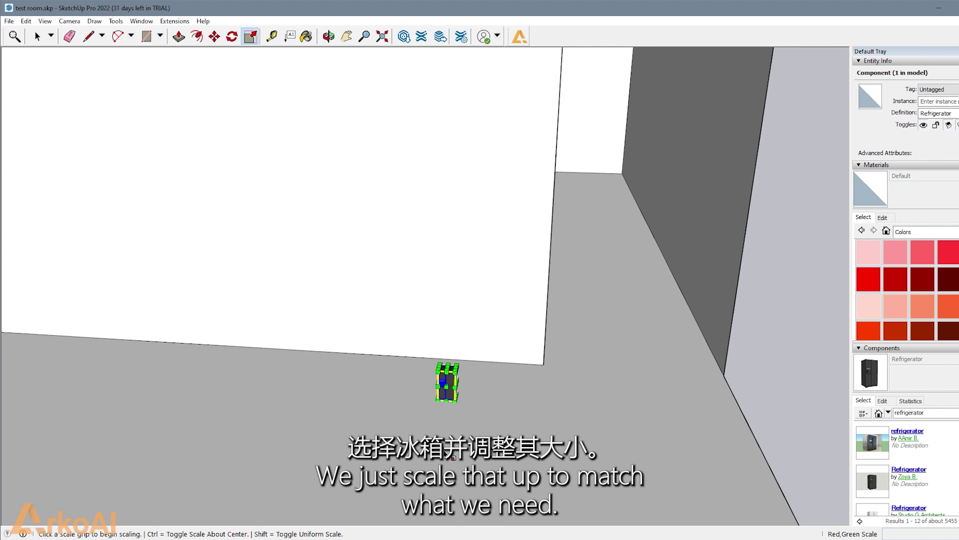
{"action": "scroll", "coordinate": [460, 414], "scroll_direction": "up", "scroll_amount": 8}
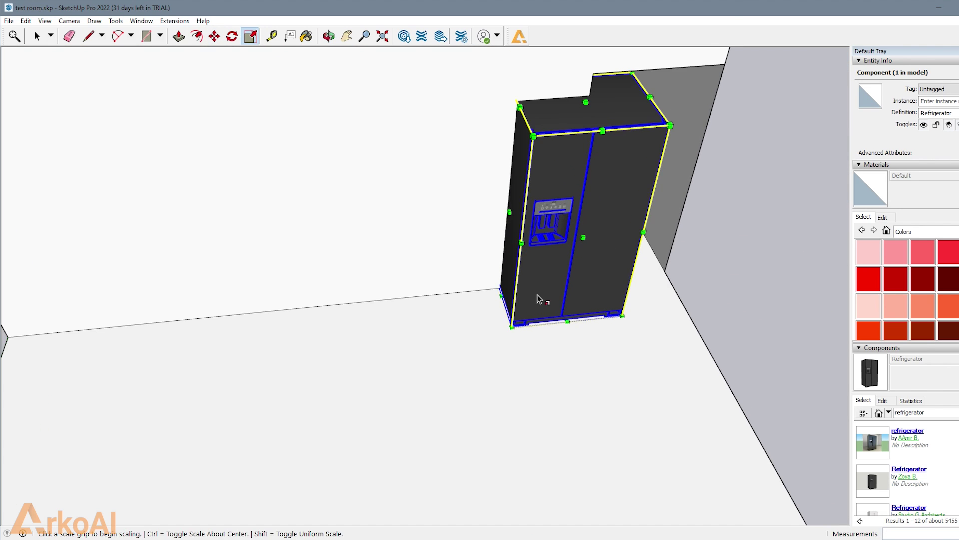
Move the refrigerator into place against the back wall, beside the doorway
{"action": "key", "text": "m"}
{"action": "left_click", "coordinate": [622, 316]}
{"action": "left_click", "coordinate": [561, 376]}
{"action": "middle_click_drag", "start_coordinate": [561, 376], "coordinate": [514, 339]}
{"action": "left_click", "coordinate": [527, 398]}
{"action": "left_click", "coordinate": [589, 398]}
{"action": "type", "text": "m"}
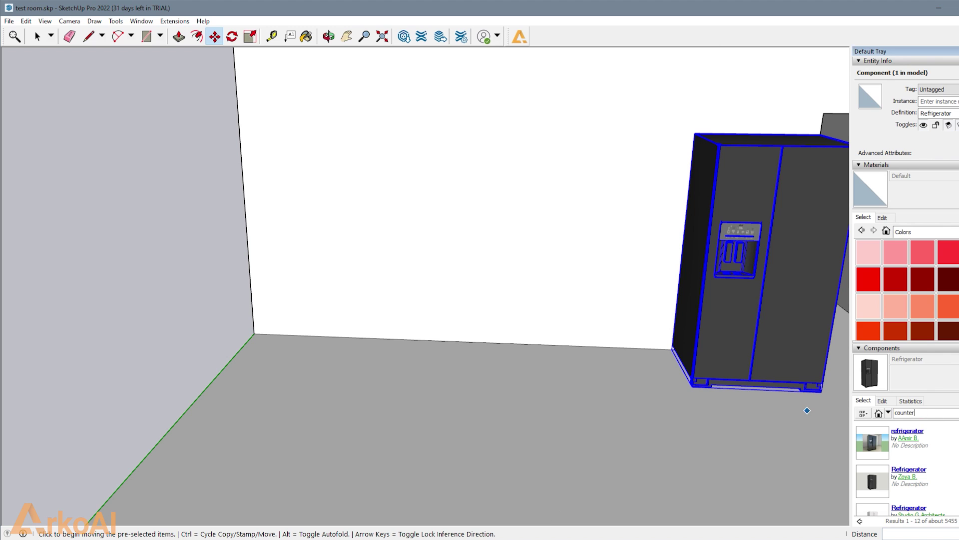
Search the components for "countertop" and insert the basic wooden kitchen countertop on the floor
{"action": "type", "text": "top"}
{"action": "key", "text": "Return"}
{"action": "scroll", "coordinate": [924, 299], "scroll_direction": "down", "scroll_amount": 3}
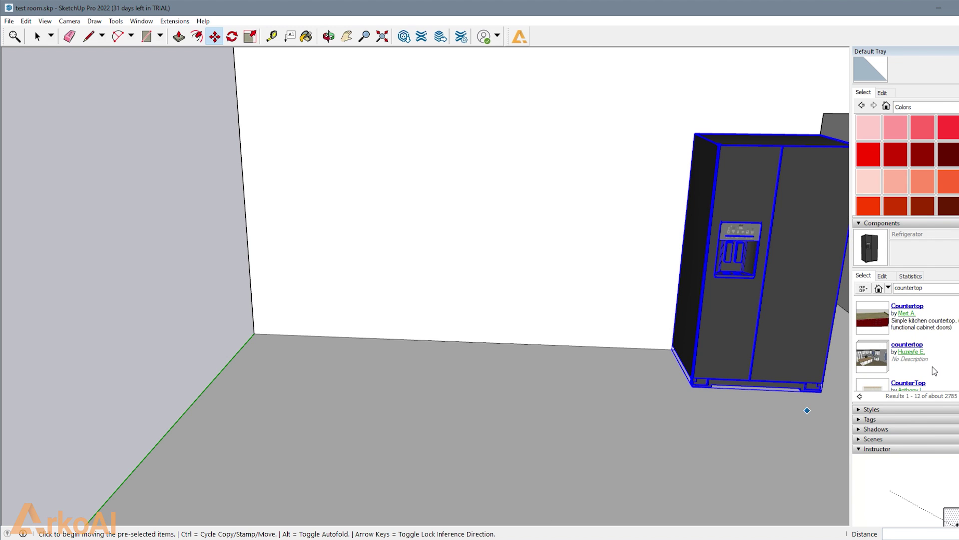
{"action": "left_click", "coordinate": [873, 356]}
{"action": "left_click", "coordinate": [630, 370]}
Move the countertop cabinet against the back wall, next to the refrigerator
{"action": "scroll", "coordinate": [551, 368], "scroll_direction": "down", "scroll_amount": 10}
{"action": "scroll", "coordinate": [550, 368], "scroll_direction": "up", "scroll_amount": 8}
{"action": "middle_click_drag", "start_coordinate": [550, 368], "coordinate": [470, 260]}
{"action": "scroll", "coordinate": [540, 275], "scroll_direction": "down", "scroll_amount": 5}
{"action": "scroll", "coordinate": [470, 225], "scroll_direction": "up", "scroll_amount": 2}
{"action": "left_click", "coordinate": [219, 38]}
{"action": "left_click", "coordinate": [418, 224]}
{"action": "left_click", "coordinate": [555, 253]}
{"action": "left_click", "coordinate": [555, 253]}
Copy the countertop cabinet along the back wall to make a row of three
{"action": "middle_click_drag", "start_coordinate": [555, 253], "coordinate": [37, 454]}
{"action": "scroll", "coordinate": [37, 453], "scroll_direction": "down", "scroll_amount": 5}
{"action": "middle_click_drag", "start_coordinate": [690, 320], "coordinate": [635, 521]}
{"action": "scroll", "coordinate": [400, 425], "scroll_direction": "down", "scroll_amount": 4}
{"action": "key", "text": "ctrl"}
{"action": "left_click", "coordinate": [543, 355]}
{"action": "middle_click_drag", "start_coordinate": [450, 372], "coordinate": [494, 358]}
{"action": "left_click", "coordinate": [473, 354]}
{"action": "key", "text": "ctrl"}
{"action": "left_click", "coordinate": [491, 349]}
{"action": "left_click", "coordinate": [390, 379]}
{"action": "left_click", "coordinate": [549, 390]}
{"action": "left_click", "coordinate": [95, 320]}
Widen the end countertop cabinet until it reaches the corner of the back wall
{"action": "middle_click_drag", "start_coordinate": [280, 400], "coordinate": [553, 460]}
{"action": "key", "text": "m"}
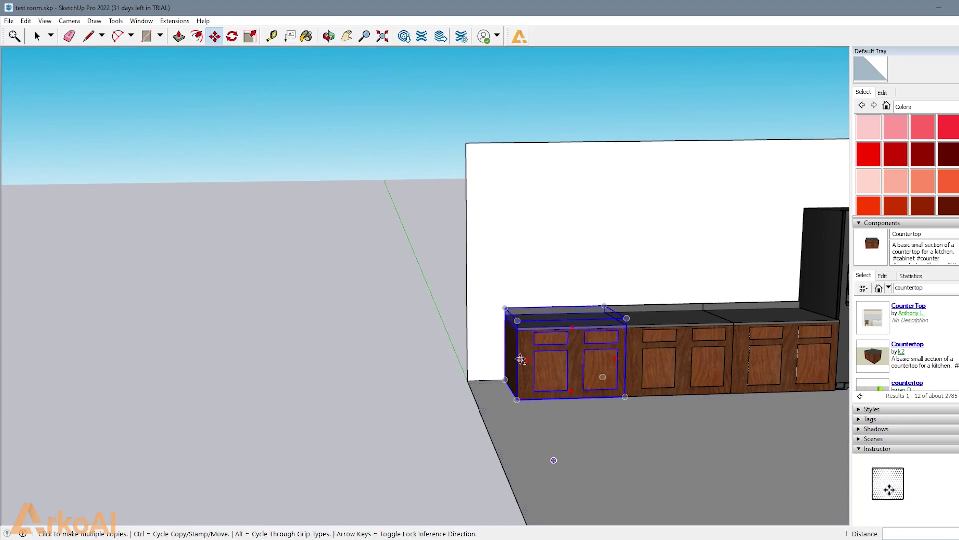
{"action": "key", "text": "s"}
{"action": "left_click", "coordinate": [516, 364]}
{"action": "left_click", "coordinate": [517, 363]}
{"action": "key", "text": "Escape"}
{"action": "middle_click_drag", "start_coordinate": [471, 383], "coordinate": [379, 380]}
{"action": "left_click", "coordinate": [537, 350]}
{"action": "left_click", "coordinate": [510, 352]}
Draw a 6' long rectangle on the floor in front of the countertops as the kitchen island's footprint
{"action": "middle_click_drag", "start_coordinate": [509, 352], "coordinate": [481, 373]}
{"action": "scroll", "coordinate": [482, 372], "scroll_direction": "down", "scroll_amount": 4}
{"action": "scroll", "coordinate": [512, 383], "scroll_direction": "up", "scroll_amount": 4}
{"action": "scroll", "coordinate": [512, 383], "scroll_direction": "up", "scroll_amount": 1}
{"action": "middle_click_drag", "start_coordinate": [467, 255], "coordinate": [432, 351], "text": "shift"}
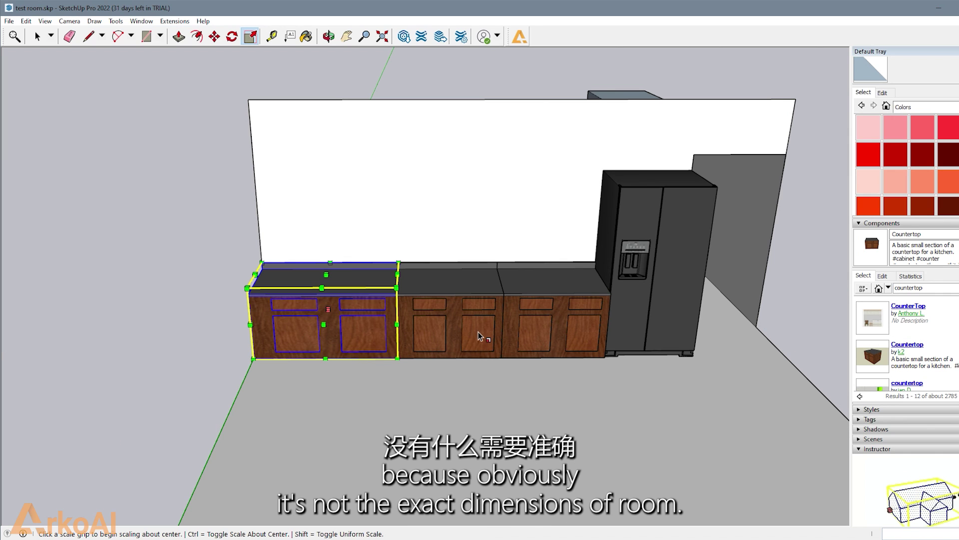
{"action": "middle_click_drag", "start_coordinate": [516, 381], "coordinate": [505, 400]}
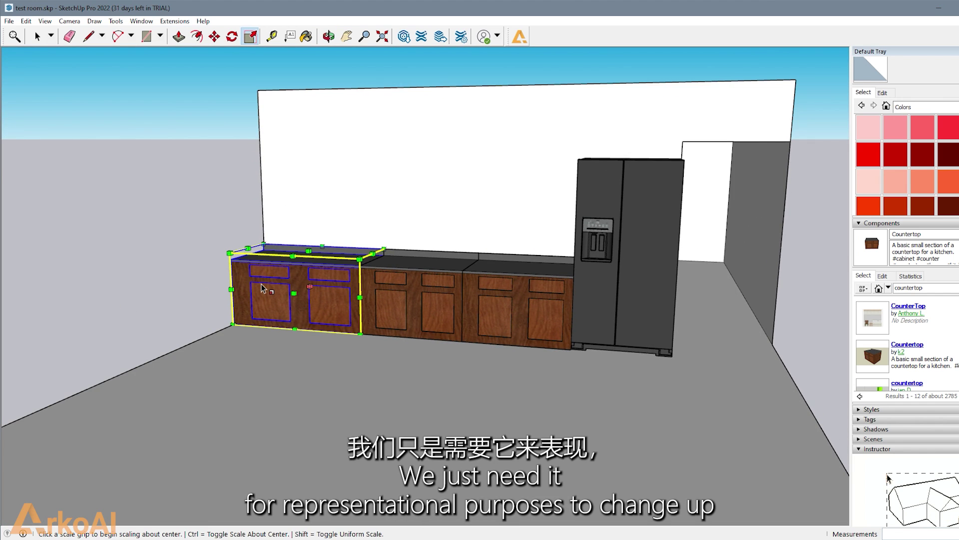
{"action": "scroll", "coordinate": [262, 288], "scroll_direction": "down", "scroll_amount": 2}
{"action": "middle_click_drag", "start_coordinate": [314, 280], "coordinate": [381, 321]}
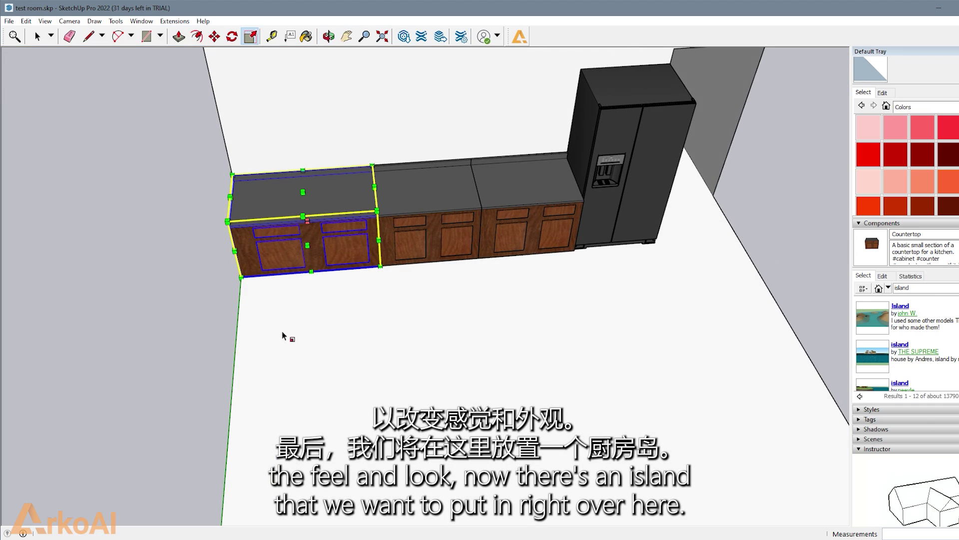
{"action": "middle_click_drag", "start_coordinate": [285, 336], "coordinate": [383, 325], "text": "shift"}
{"action": "key", "text": "r"}
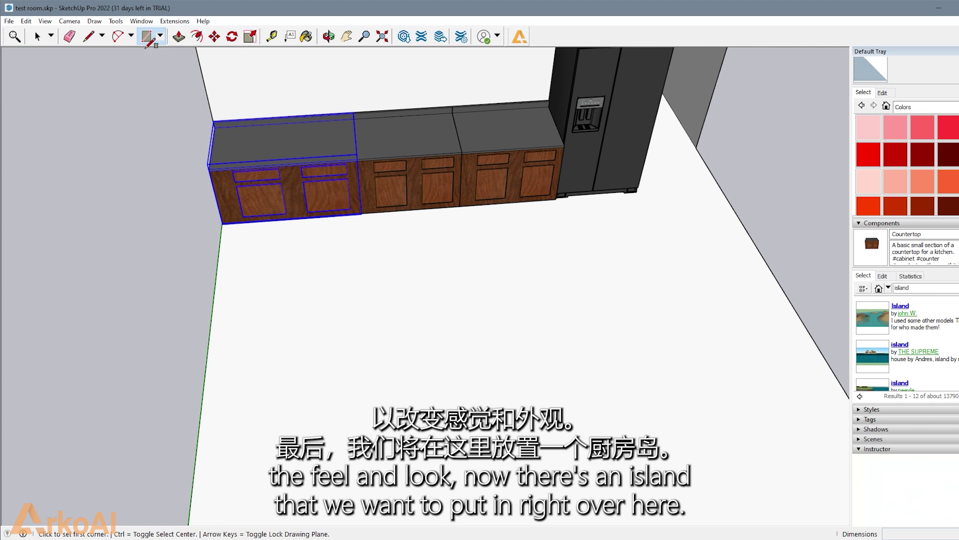
{"action": "left_click", "coordinate": [382, 296]}
{"action": "type", "text": "6'"}
{"action": "key", "text": "Return"}
Push/Pull the island rectangle up 3'
{"action": "middle_click_drag", "start_coordinate": [477, 315], "coordinate": [402, 360]}
{"action": "left_click", "coordinate": [179, 38]}
{"action": "left_click", "coordinate": [435, 317]}
{"action": "type", "text": "3'"}
{"action": "key", "text": "Return"}
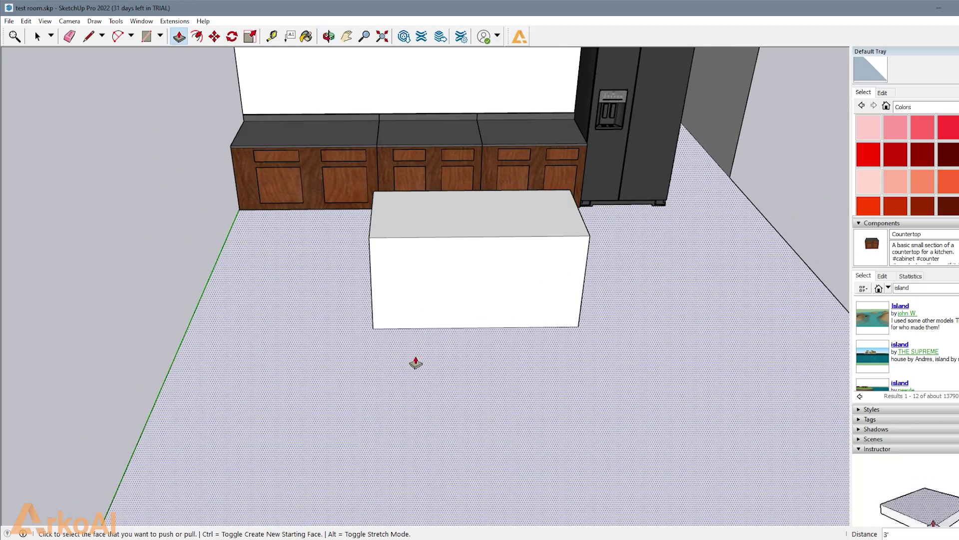
Insert the grey sectional couch component with the dark throw blanket into the room
{"action": "scroll", "coordinate": [381, 376], "scroll_direction": "down", "scroll_amount": 2}
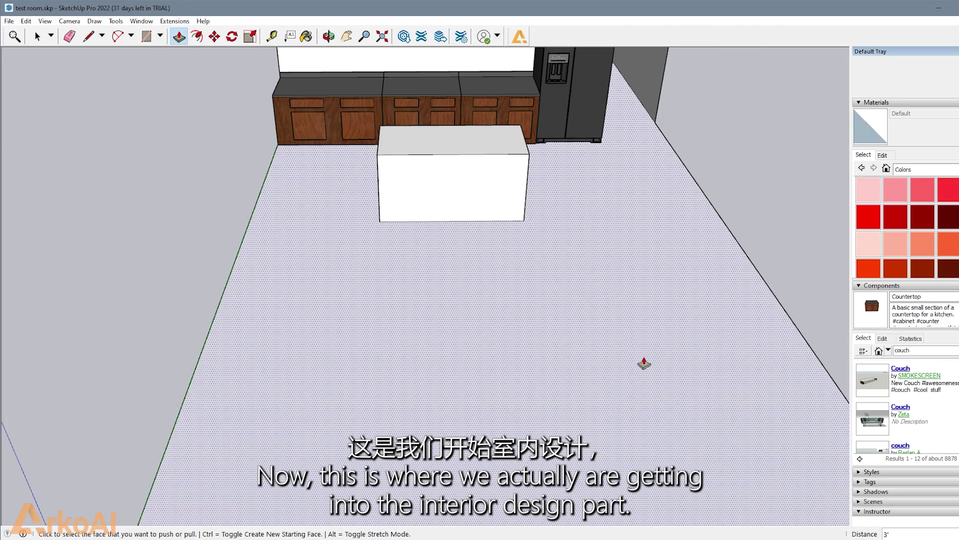
{"action": "scroll", "coordinate": [590, 286], "scroll_direction": "down", "scroll_amount": 1}
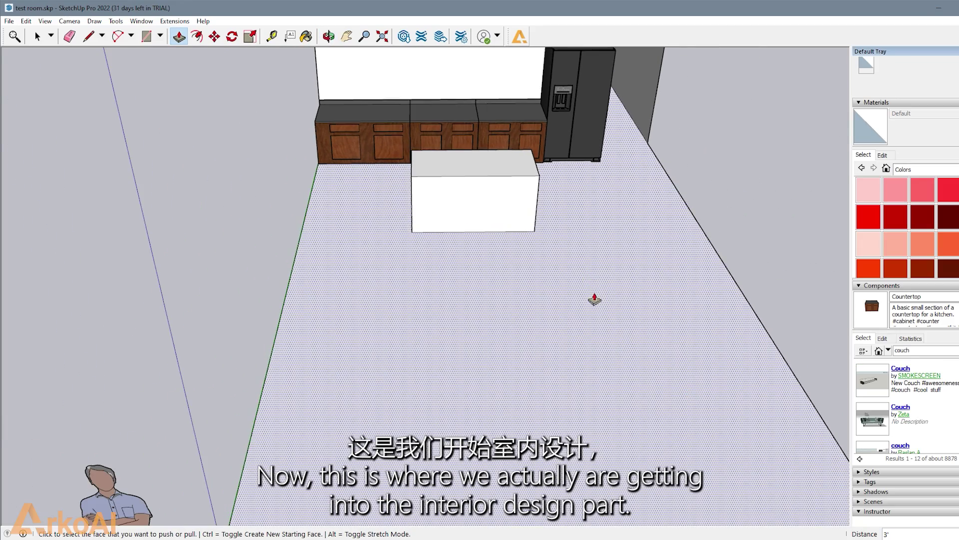
{"action": "middle_click_drag", "start_coordinate": [511, 355], "coordinate": [479, 349], "text": "shift"}
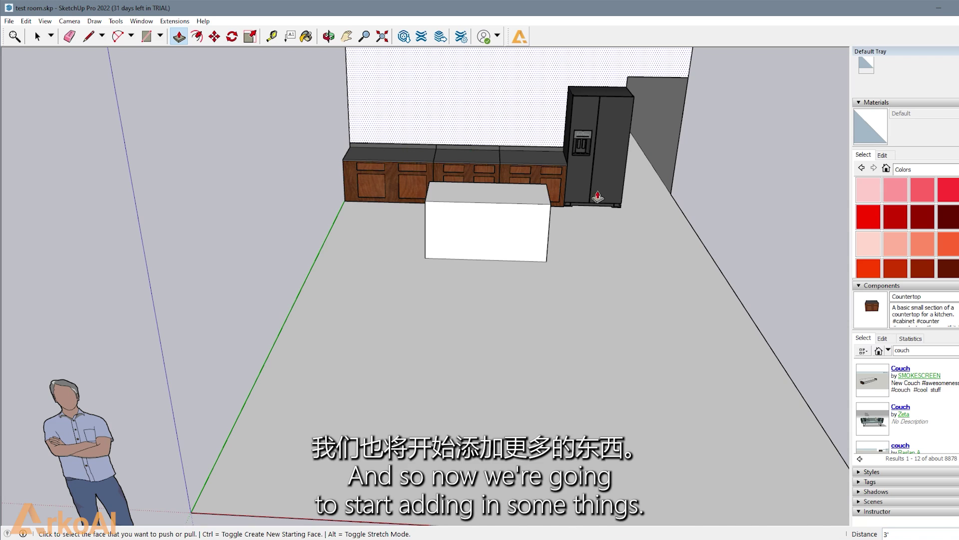
{"action": "scroll", "coordinate": [908, 421], "scroll_direction": "down", "scroll_amount": 1}
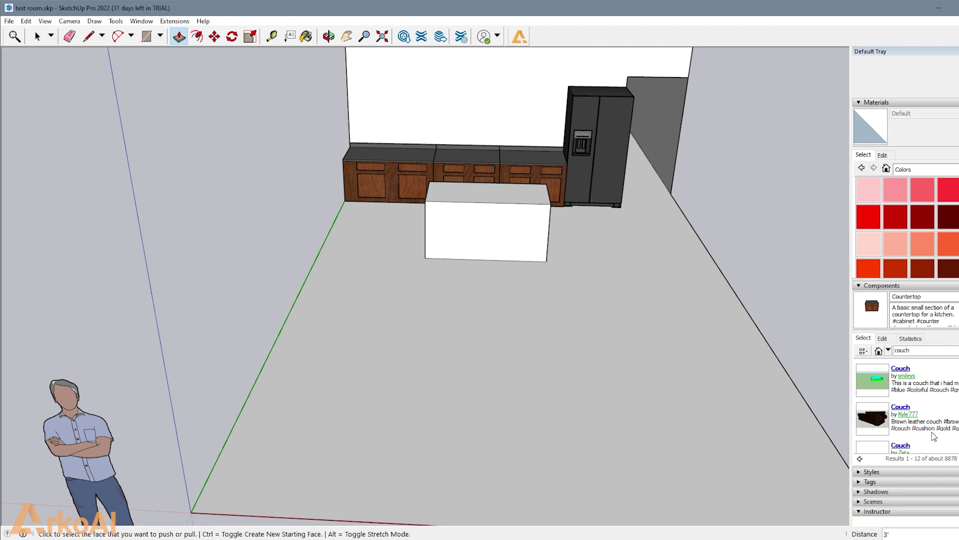
{"action": "key", "text": "space"}
{"action": "left_click", "coordinate": [878, 380]}
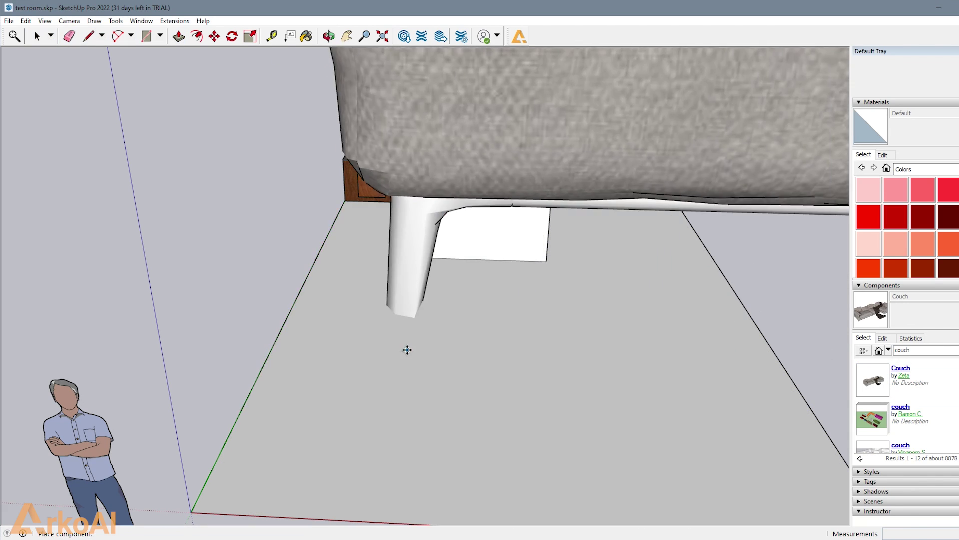
{"action": "left_click", "coordinate": [407, 349]}
Scale the oversized couch down towards the size of the room
{"action": "scroll", "coordinate": [409, 357], "scroll_direction": "down", "scroll_amount": 9}
{"action": "middle_click_drag", "start_coordinate": [413, 370], "coordinate": [425, 270]}
{"action": "key", "text": "s"}
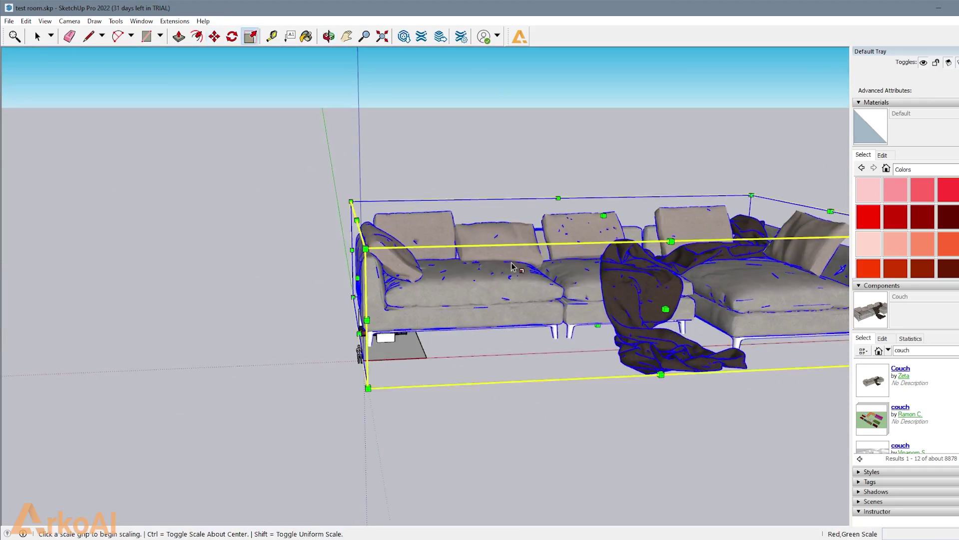
{"action": "left_click", "coordinate": [833, 229]}
{"action": "left_click", "coordinate": [404, 299]}
Move the couch onto the room's floor near the island
{"action": "scroll", "coordinate": [380, 328], "scroll_direction": "up", "scroll_amount": 5}
{"action": "middle_click_drag", "start_coordinate": [379, 332], "coordinate": [500, 370]}
{"action": "key", "text": "m"}
{"action": "left_click", "coordinate": [265, 320]}
{"action": "left_click", "coordinate": [530, 372]}
Scale the couch down uniformly from its upper back corner
{"action": "scroll", "coordinate": [530, 373], "scroll_direction": "up", "scroll_amount": 7}
{"action": "key", "text": "s"}
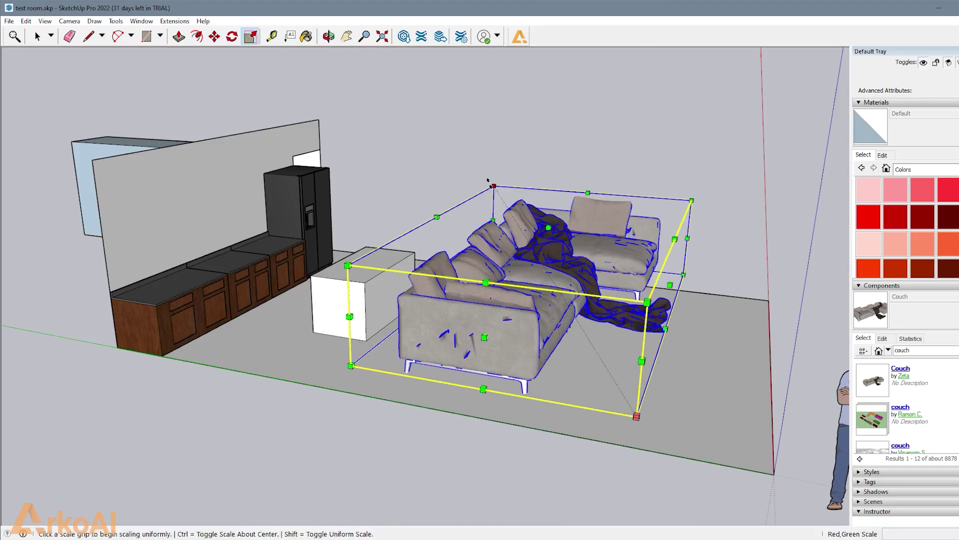
{"action": "left_click", "coordinate": [493, 186]}
{"action": "left_click", "coordinate": [543, 268]}
Reposition the couch on the floor in front of the kitchen island
{"action": "middle_click_drag", "start_coordinate": [543, 279], "coordinate": [320, 295]}
{"action": "scroll", "coordinate": [279, 367], "scroll_direction": "up", "scroll_amount": 3}
{"action": "key", "text": "space"}
{"action": "key", "text": "m"}
{"action": "left_click", "coordinate": [338, 359]}
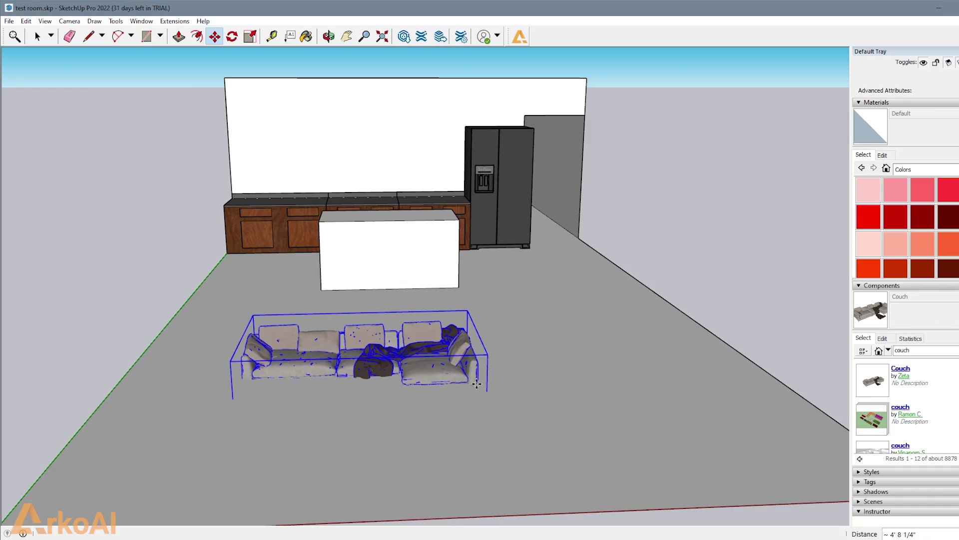
{"action": "left_click", "coordinate": [472, 372]}
Stretch the couch taller with the Scale tool
{"action": "mouse_move", "coordinate": [472, 375]}
{"action": "middle_mouse_down"}
{"action": "mouse_move", "coordinate": [418, 328]}
{"action": "mouse_move", "coordinate": [460, 375]}
{"action": "middle_mouse_up"}
{"action": "key", "text": "s"}
{"action": "left_click", "coordinate": [393, 314]}
{"action": "left_click", "coordinate": [392, 296]}
{"action": "middle_click_drag", "start_coordinate": [392, 295], "coordinate": [497, 359]}
{"action": "scroll", "coordinate": [412, 303], "scroll_direction": "down", "scroll_amount": 2}
{"action": "middle_click_drag", "start_coordinate": [497, 325], "coordinate": [547, 377]}
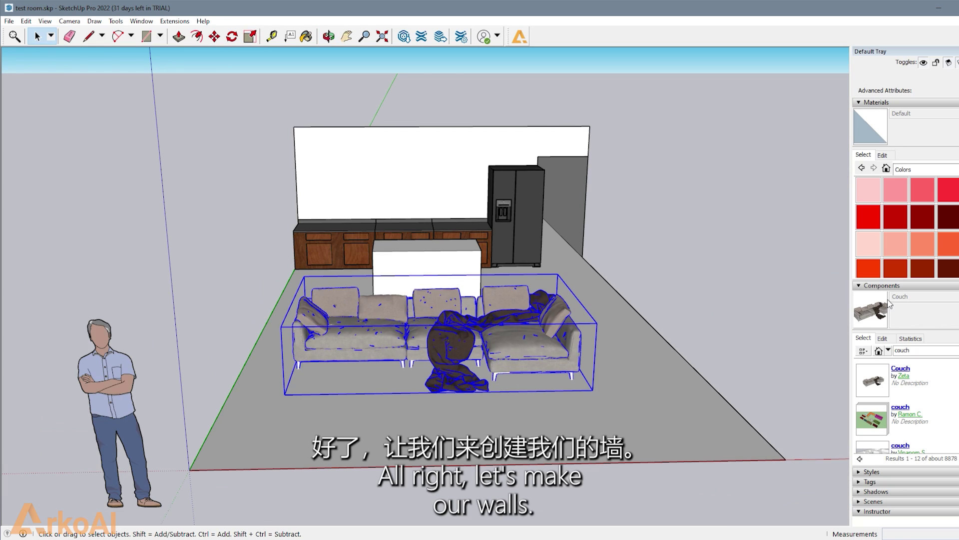
Draw a 9' vertical edge at the origin corner and join it to the back wall's top to form a side wall
{"action": "middle_click_drag", "start_coordinate": [430, 339], "coordinate": [340, 344]}
{"action": "middle_click_drag", "start_coordinate": [262, 312], "coordinate": [345, 290], "text": "shift"}
{"action": "key", "text": "l"}
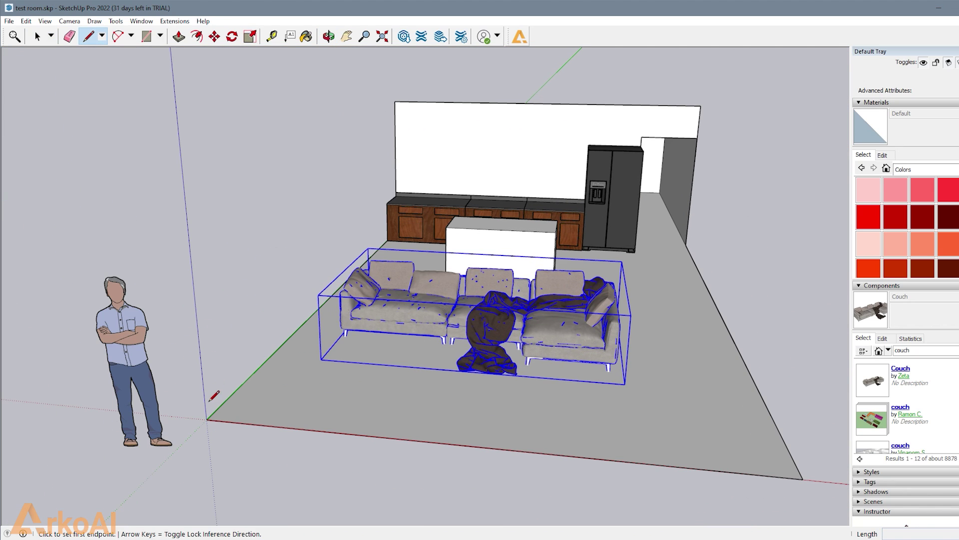
{"action": "left_click", "coordinate": [208, 418]}
{"action": "type", "text": "8'"}
{"action": "key", "text": "Return"}
{"action": "left_click", "coordinate": [390, 103]}
Draw a 9' vertical edge at the opposite front corner to build the second side wall and the ceiling
{"action": "middle_click_drag", "start_coordinate": [390, 103], "coordinate": [608, 145]}
{"action": "left_click", "coordinate": [648, 338]}
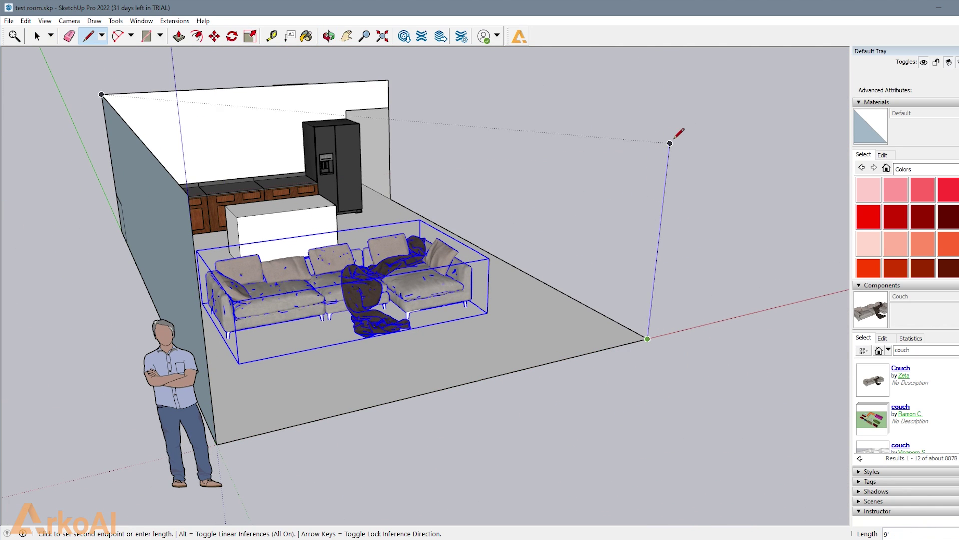
{"action": "left_click", "coordinate": [677, 137]}
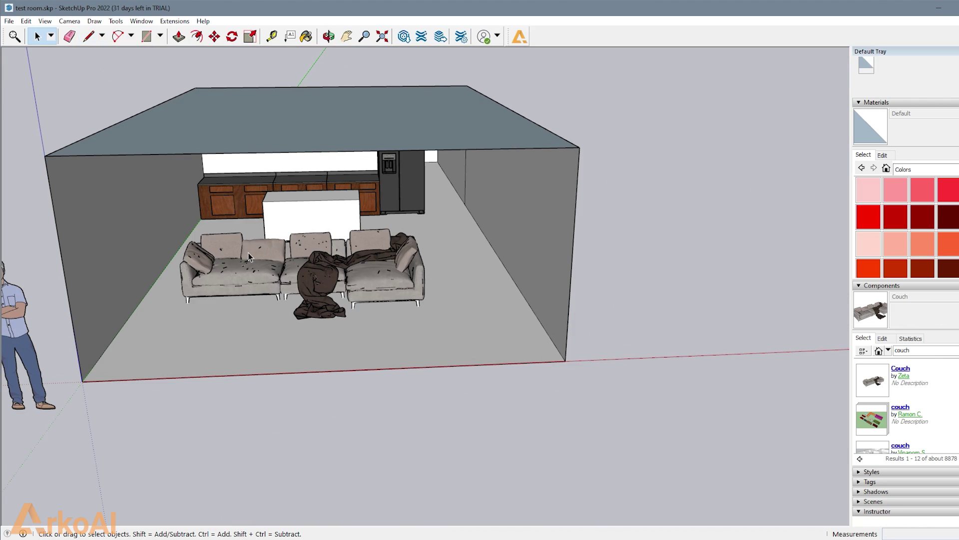
Examine the room's interior, including the hallway, kitchen area, island and couch
{"action": "middle_click_drag", "start_coordinate": [146, 278], "coordinate": [295, 237], "text": "shift"}
{"action": "scroll", "coordinate": [279, 265], "scroll_direction": "up", "scroll_amount": 4}
{"action": "scroll", "coordinate": [294, 236], "scroll_direction": "up", "scroll_amount": 2}
{"action": "scroll", "coordinate": [340, 236], "scroll_direction": "down", "scroll_amount": 2}
{"action": "middle_click_drag", "start_coordinate": [450, 206], "coordinate": [436, 233], "text": "shift"}
{"action": "scroll", "coordinate": [433, 267], "scroll_direction": "up", "scroll_amount": 2}
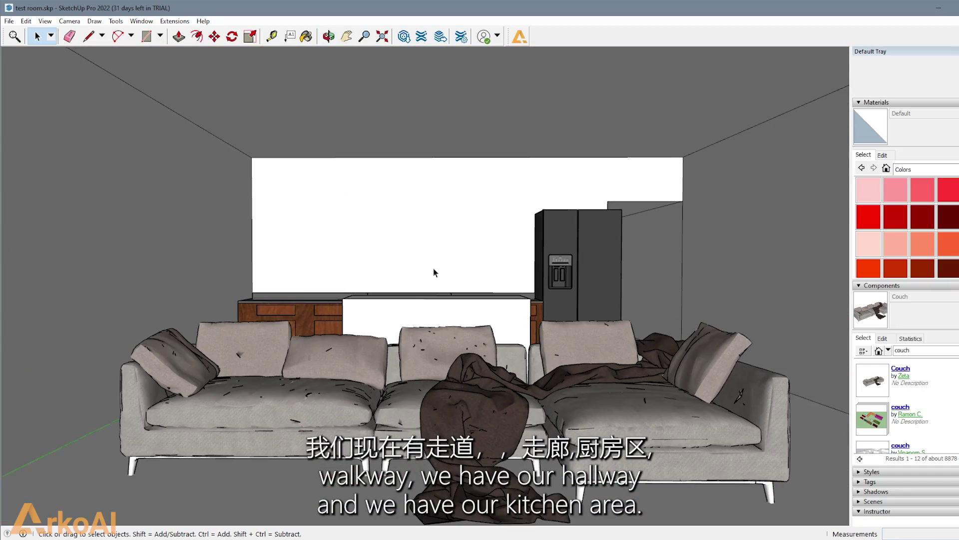
{"action": "middle_click_drag", "start_coordinate": [367, 299], "coordinate": [225, 309]}
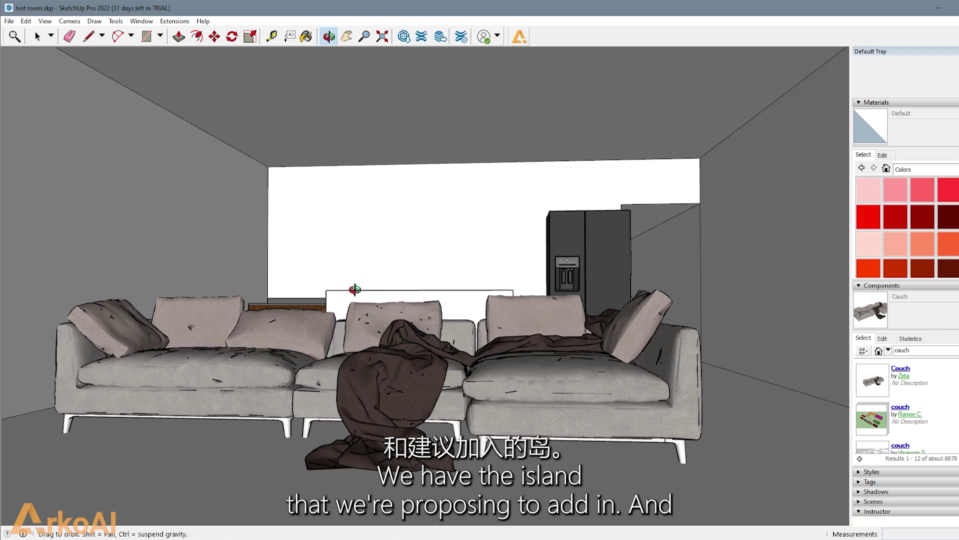
{"action": "key", "text": "space"}
{"action": "scroll", "coordinate": [487, 300], "scroll_direction": "down", "scroll_amount": 2}
{"action": "scroll", "coordinate": [557, 332], "scroll_direction": "up", "scroll_amount": 3}
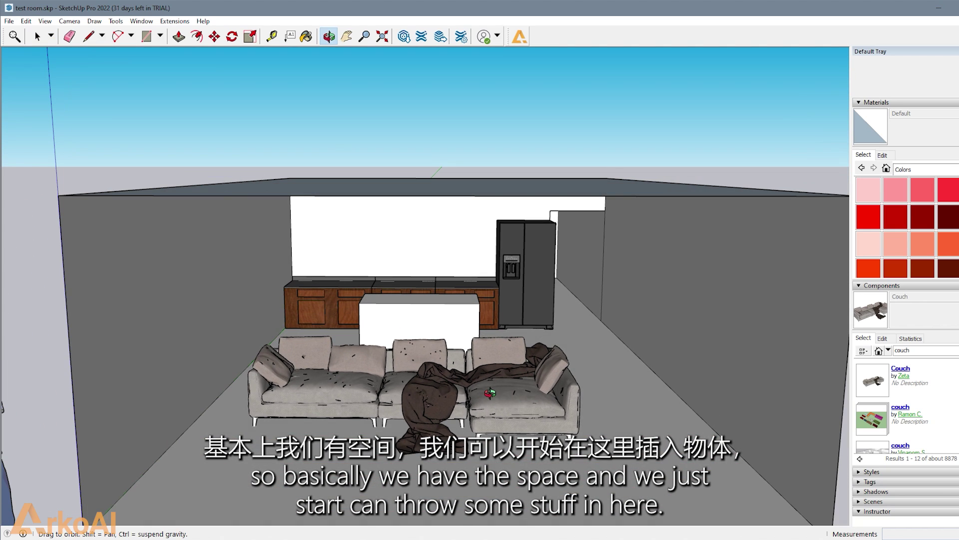
{"action": "scroll", "coordinate": [562, 377], "scroll_direction": "up", "scroll_amount": 2}
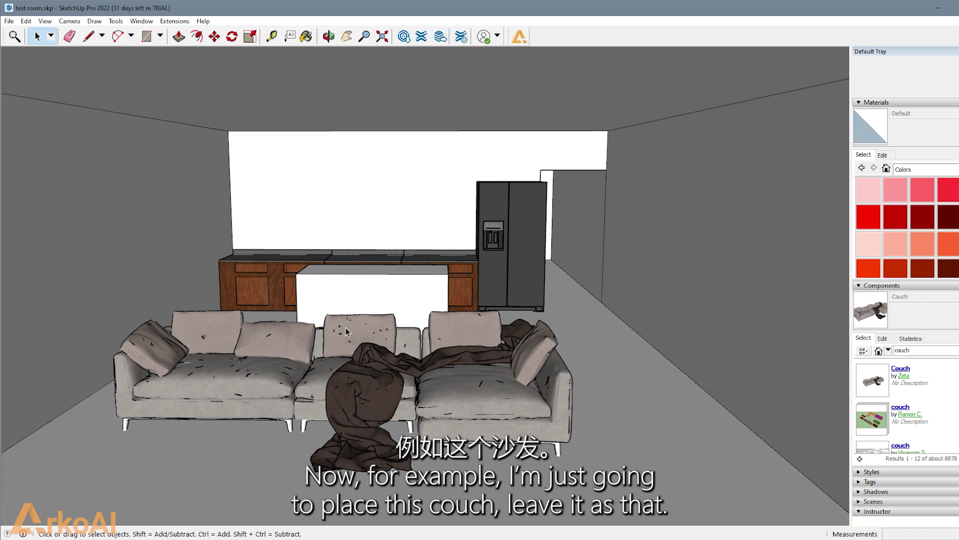
{"action": "scroll", "coordinate": [347, 334], "scroll_direction": "up", "scroll_amount": 2}
{"action": "middle_click_drag", "start_coordinate": [344, 340], "coordinate": [336, 289]}
{"action": "scroll", "coordinate": [341, 283], "scroll_direction": "up", "scroll_amount": 2}
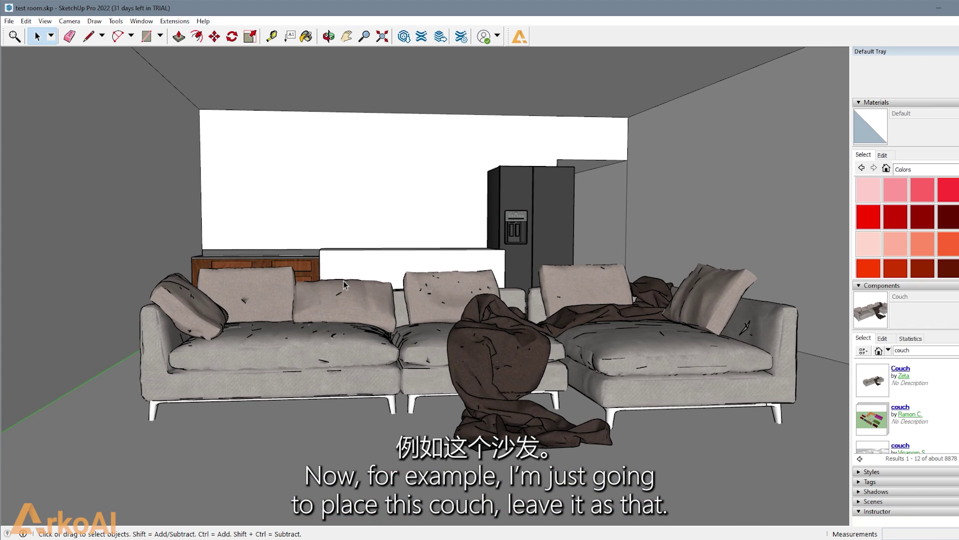
Paint the back wall with Wood Floor Light, and replace that with the Wood Floor material from the Wood collection
{"action": "scroll", "coordinate": [394, 235], "scroll_direction": "down", "scroll_amount": 4}
{"action": "middle_click_drag", "start_coordinate": [399, 212], "coordinate": [366, 246]}
{"action": "scroll", "coordinate": [363, 242], "scroll_direction": "up", "scroll_amount": 4}
{"action": "scroll", "coordinate": [365, 234], "scroll_direction": "down", "scroll_amount": 4}
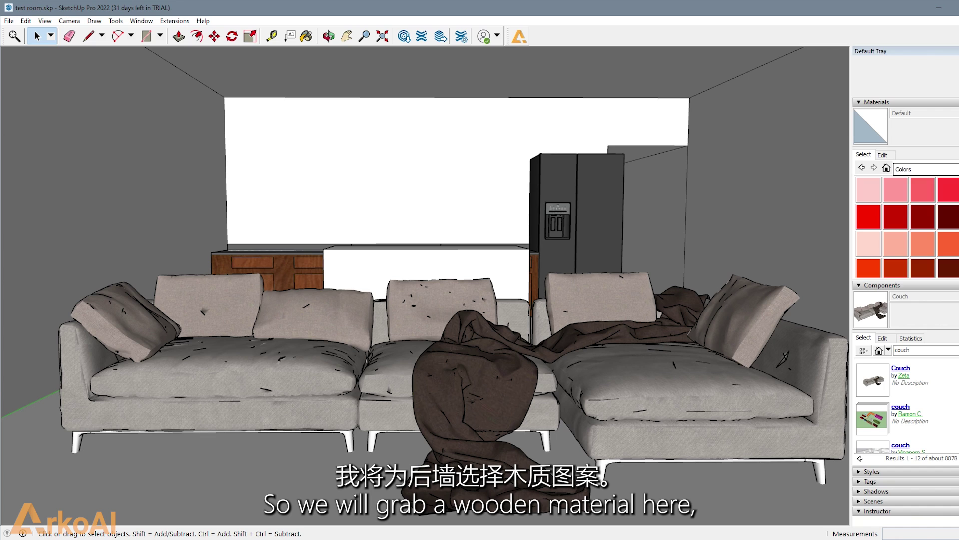
{"action": "left_click", "coordinate": [925, 169]}
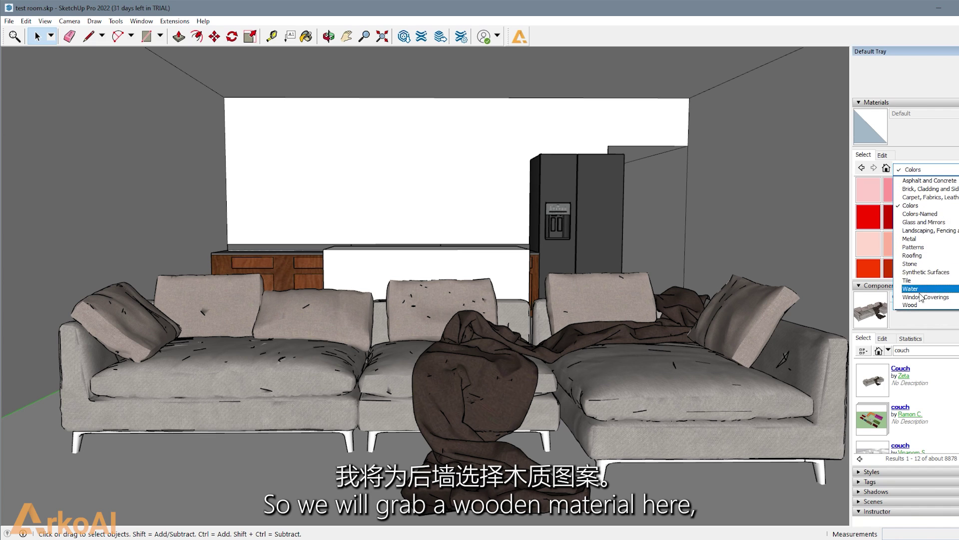
{"action": "left_click", "coordinate": [919, 302]}
{"action": "left_click", "coordinate": [869, 216]}
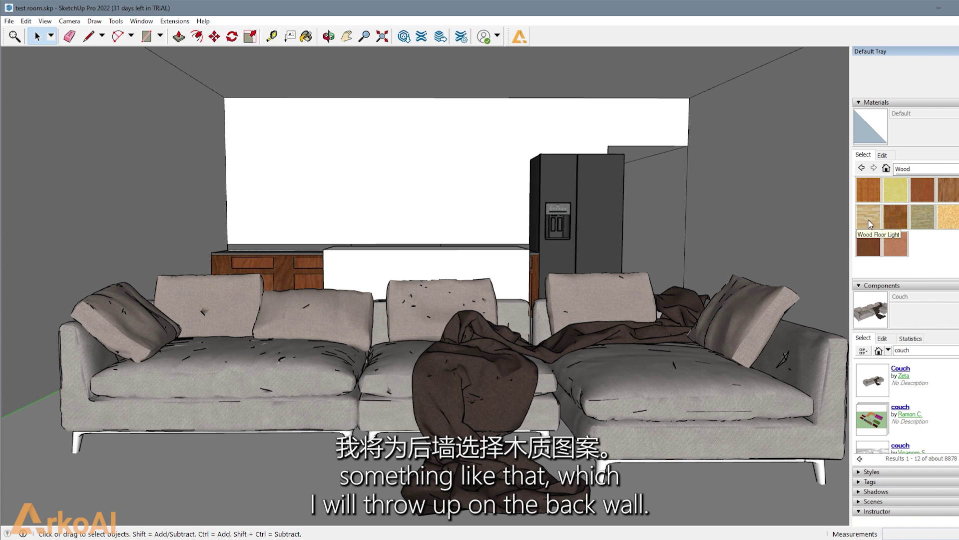
{"action": "left_click", "coordinate": [390, 165]}
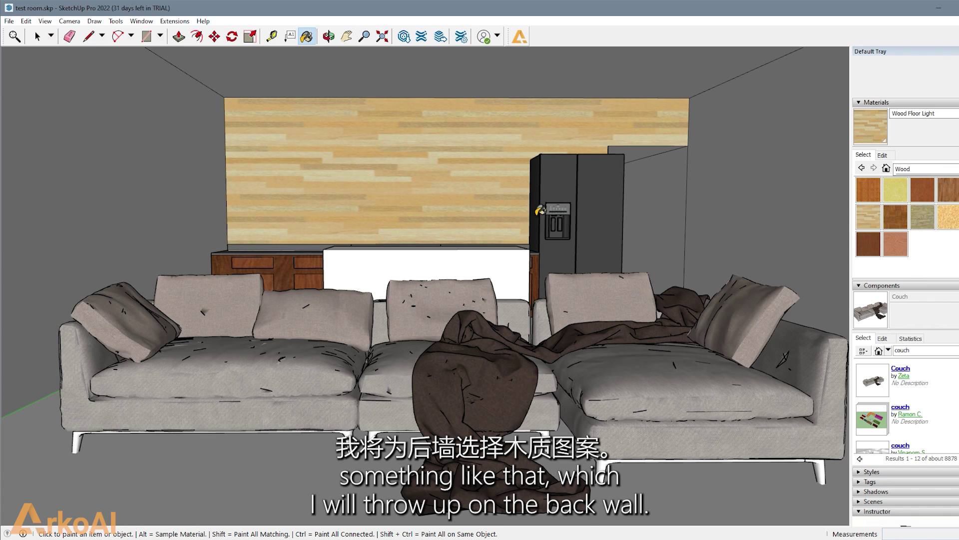
{"action": "scroll", "coordinate": [499, 228], "scroll_direction": "down", "scroll_amount": 3}
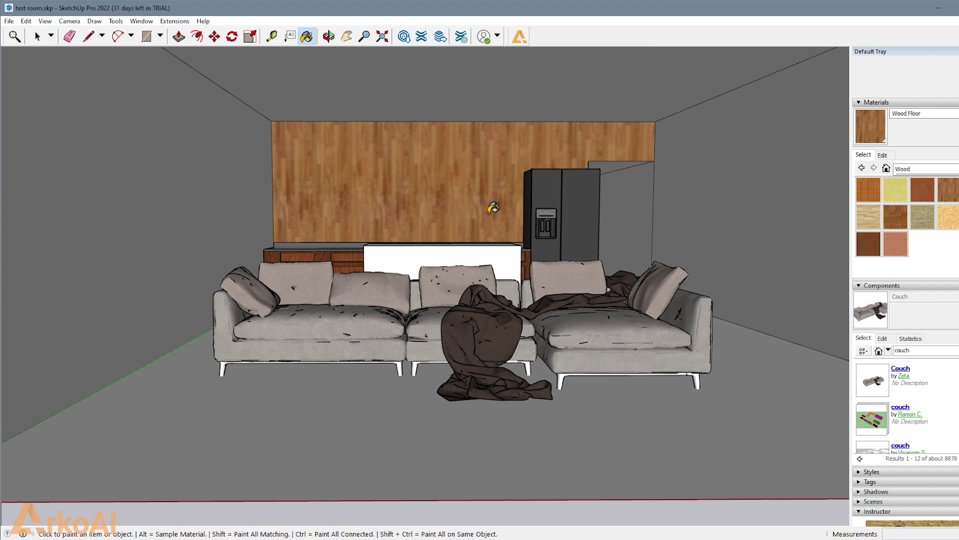
Frame the room through its open front so the couch, kitchen and wood back wall fill the view for rendering
{"action": "scroll", "coordinate": [493, 208], "scroll_direction": "up", "scroll_amount": 3}
{"action": "scroll", "coordinate": [492, 208], "scroll_direction": "down", "scroll_amount": 4}
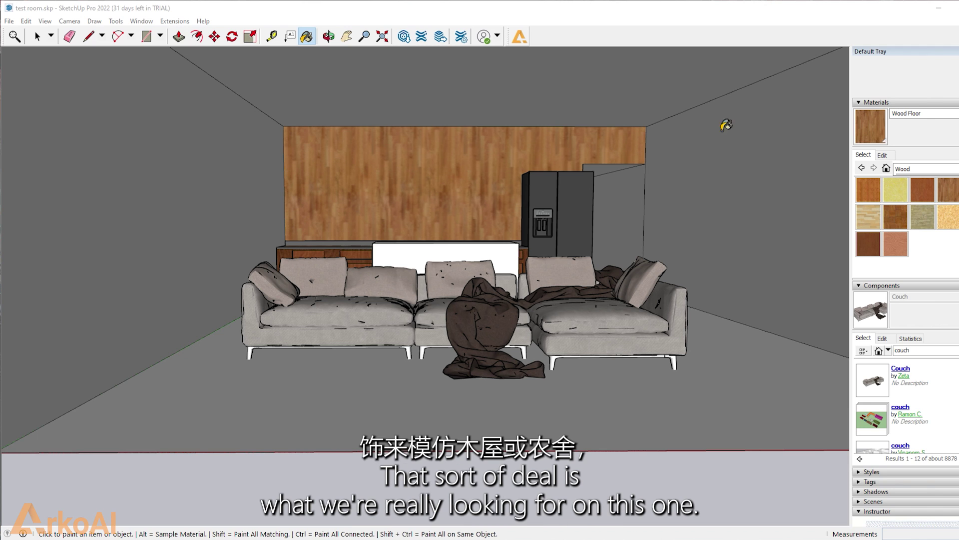
{"action": "mouse_move", "coordinate": [487, 160]}
{"action": "middle_mouse_down"}
{"action": "mouse_move", "coordinate": [521, 190]}
{"action": "mouse_move", "coordinate": [471, 178]}
{"action": "middle_mouse_up"}
{"action": "scroll", "coordinate": [493, 185], "scroll_direction": "up", "scroll_amount": 3}
{"action": "scroll", "coordinate": [492, 185], "scroll_direction": "down", "scroll_amount": 7}
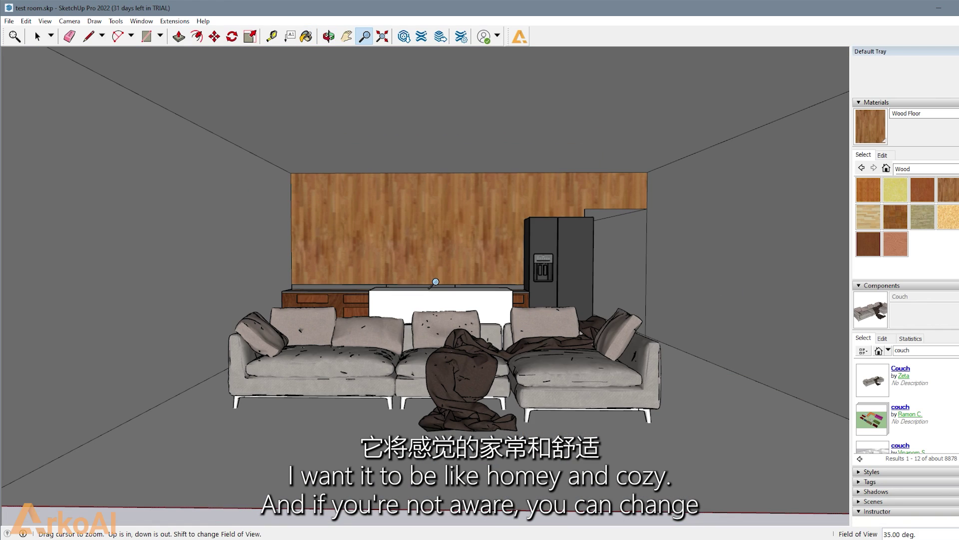
{"action": "left_click_drag", "start_coordinate": [436, 282], "coordinate": [491, 510]}
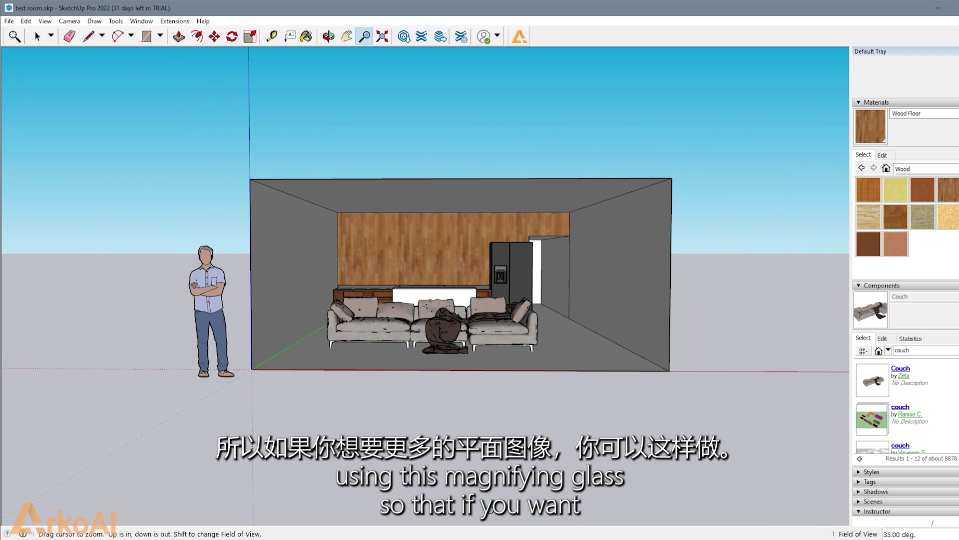
{"action": "left_click_drag", "start_coordinate": [478, 280], "coordinate": [457, 247]}
{"action": "scroll", "coordinate": [454, 243], "scroll_direction": "down", "scroll_amount": 2}
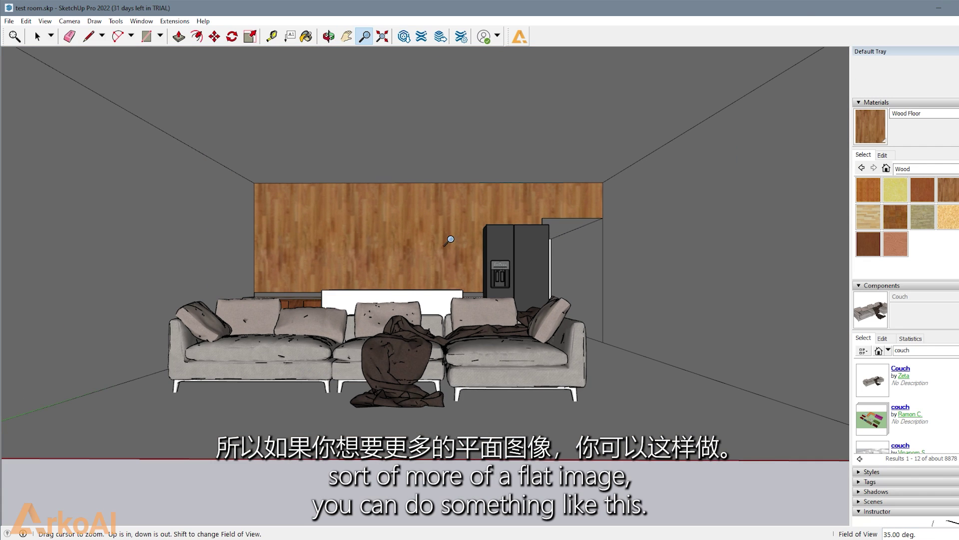
{"action": "middle_click_drag", "start_coordinate": [450, 239], "coordinate": [433, 266]}
{"action": "scroll", "coordinate": [448, 265], "scroll_direction": "up", "scroll_amount": 1}
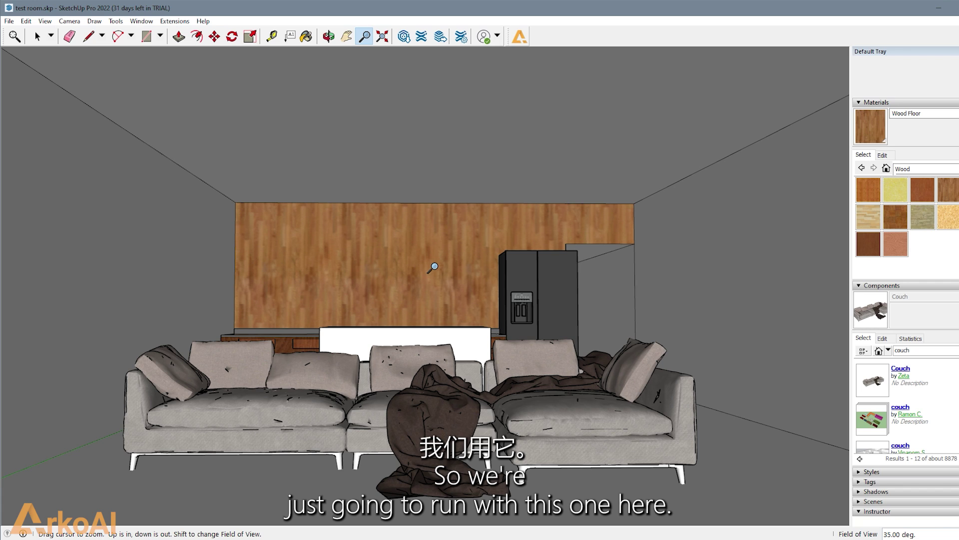
{"action": "key", "text": "space"}
Open ArkoAI and enter the prompt "Natural colors, cozy, farmhouse interior, wood paneling, kitchen, couch, refrigerator,"
{"action": "left_click", "coordinate": [519, 39]}
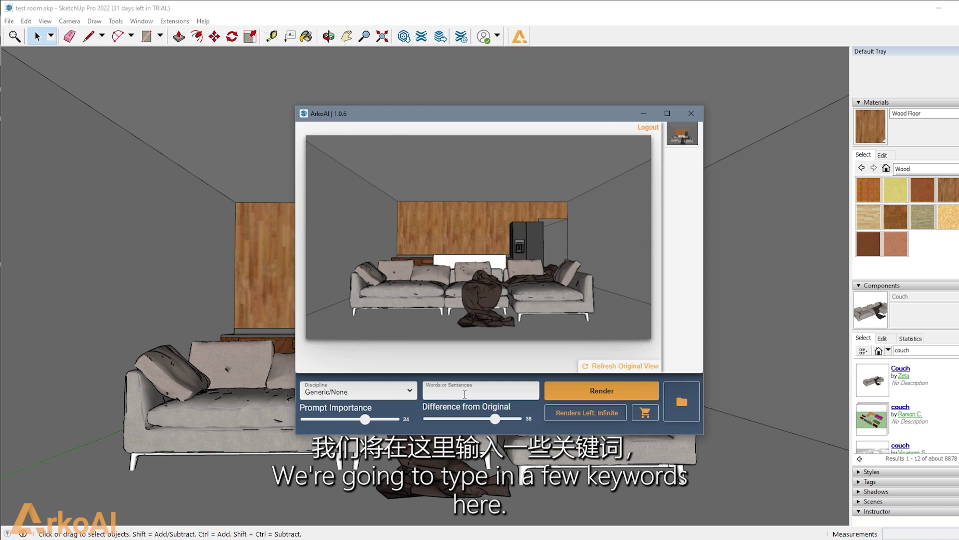
{"action": "type", "text": "Natural "}
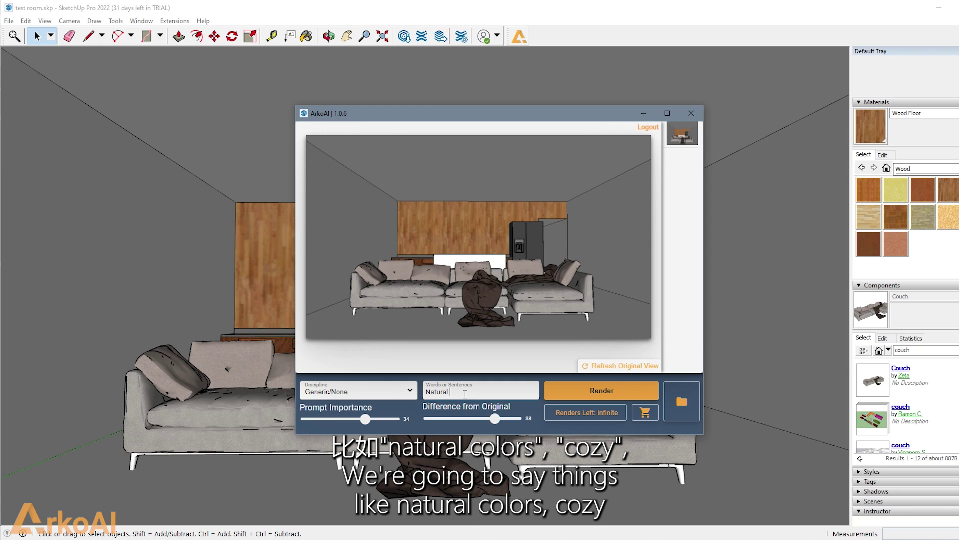
{"action": "type", "text": "colors, coiz"}
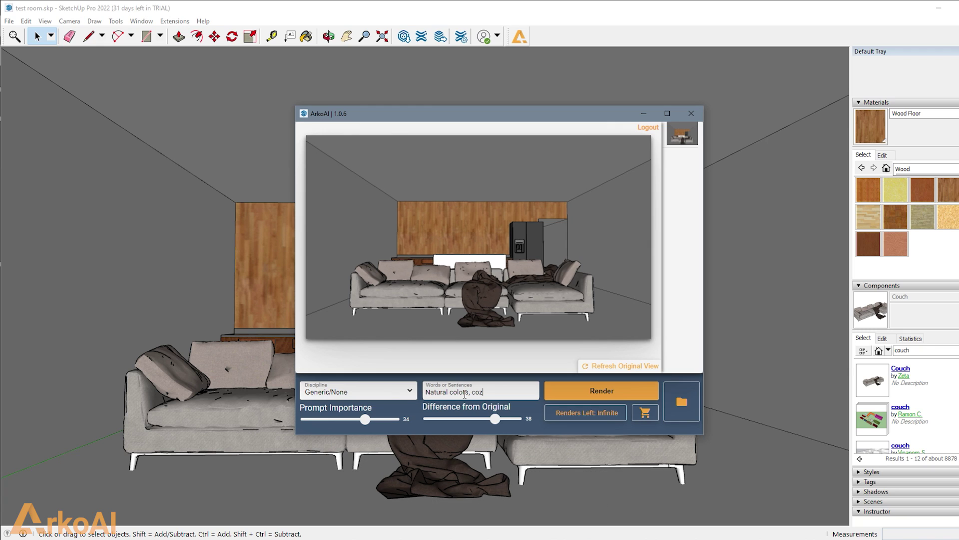
{"action": "type", "text": "y y, farm"}
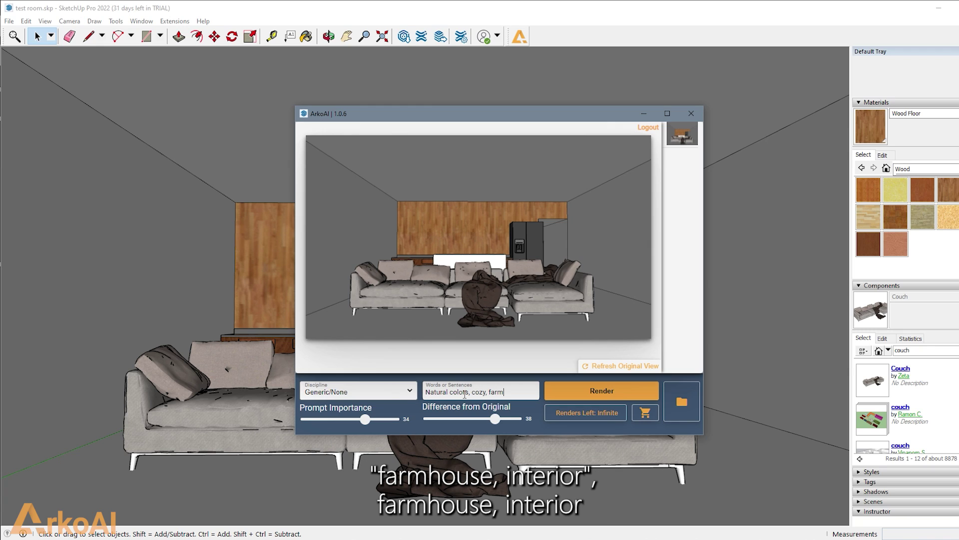
{"action": "type", "text": "house, intero"}
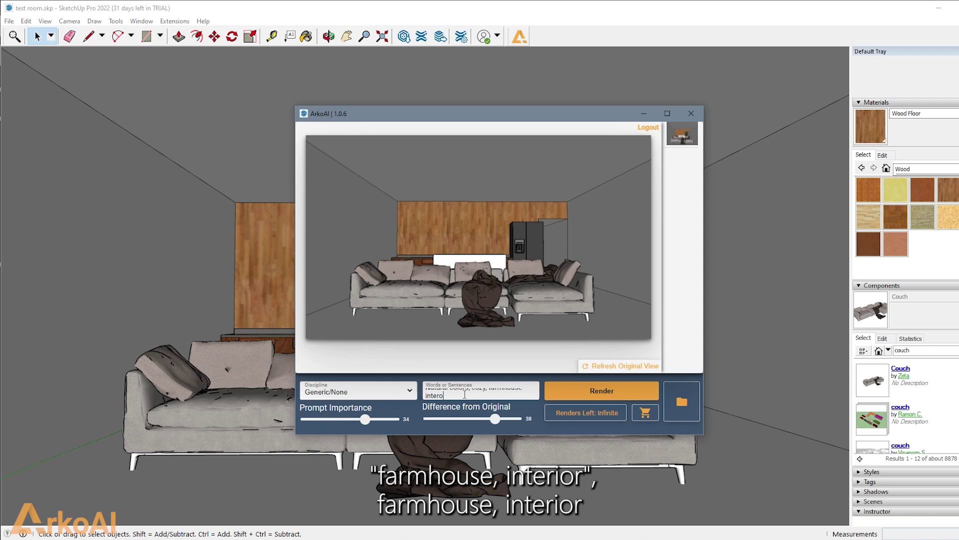
{"action": "key", "text": "BackSpace"}
{"action": "type", "text": "ior, "}
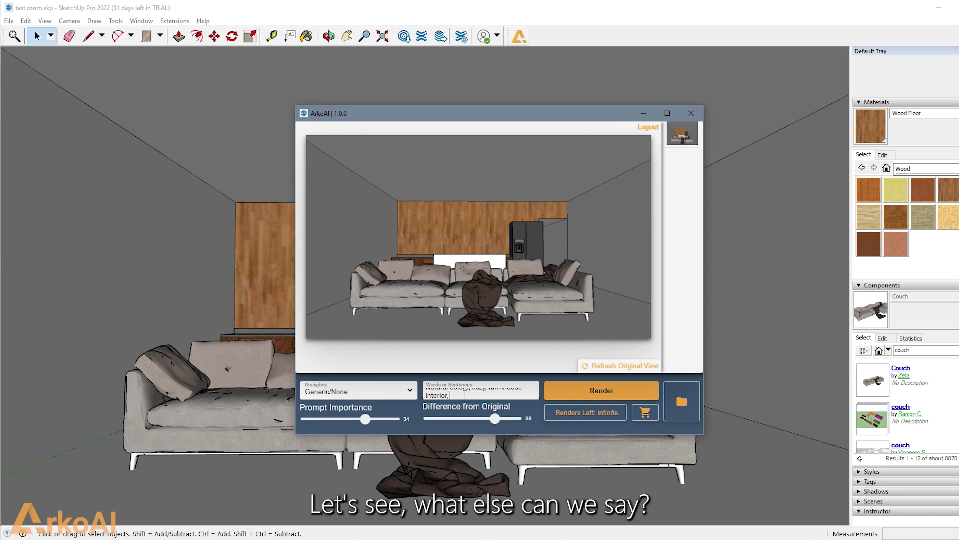
{"action": "type", "text": "wood"}
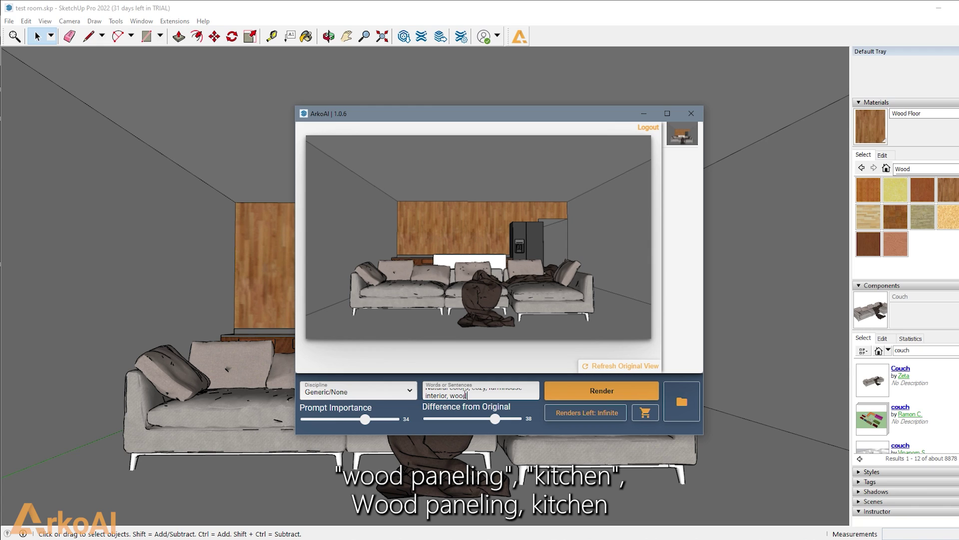
{"action": "type", "text": " paneling, kitchen, co"}
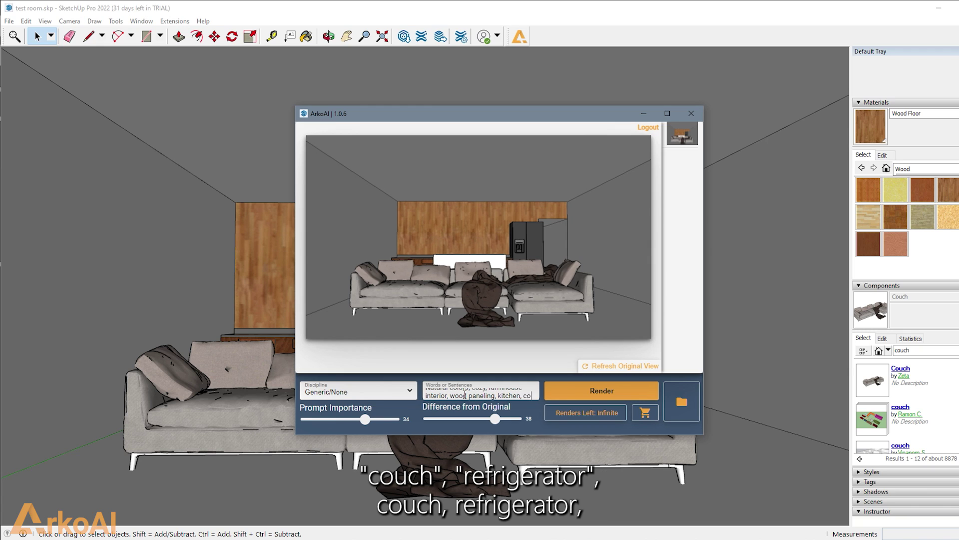
{"action": "type", "text": "uch, refrigerator,"}
Set the render discipline to Interior Design, Prompt Importance to 39 and Difference from Original to 37
{"action": "left_click", "coordinate": [367, 398]}
{"action": "left_click", "coordinate": [351, 433]}
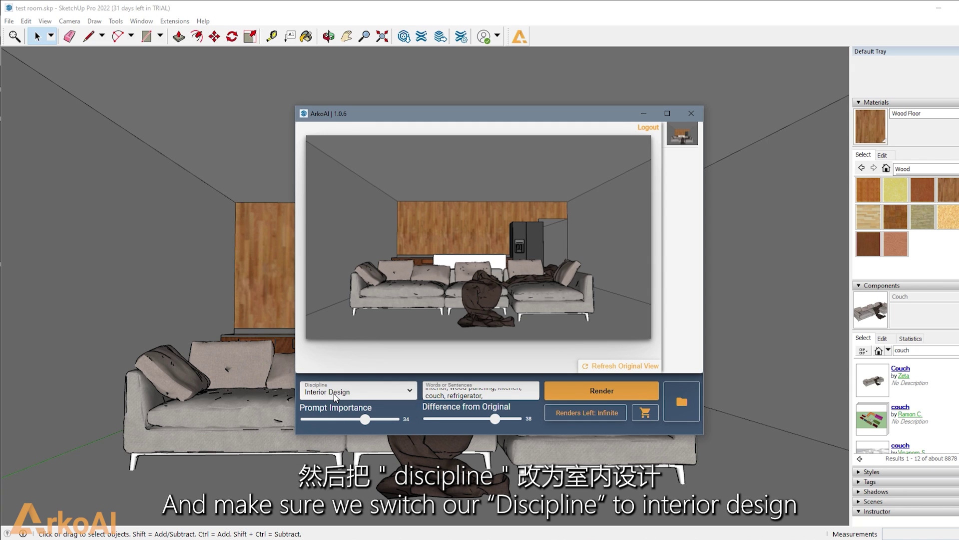
{"action": "mouse_move", "coordinate": [366, 420]}
{"action": "left_mouse_down"}
{"action": "mouse_move", "coordinate": [326, 422]}
{"action": "mouse_move", "coordinate": [376, 428]}
{"action": "left_mouse_up"}
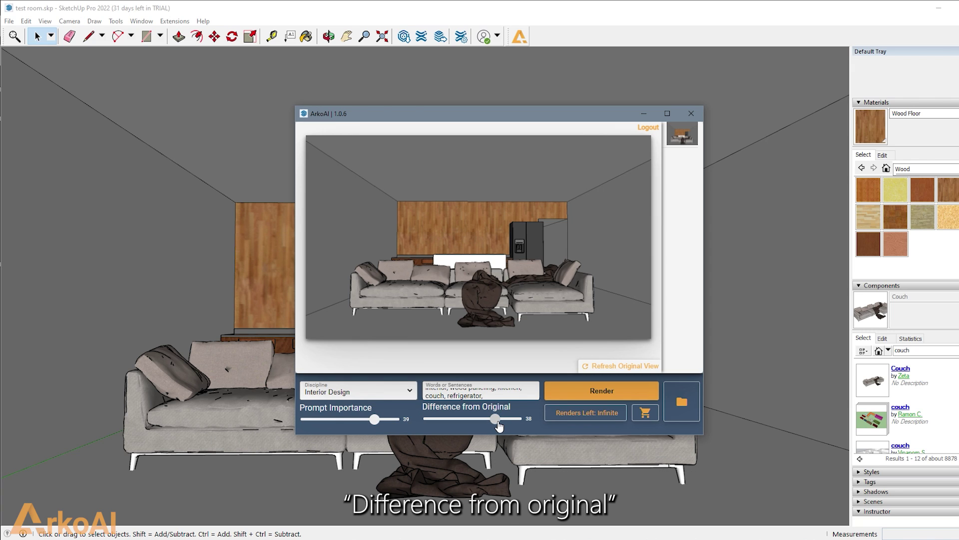
{"action": "mouse_move", "coordinate": [496, 421]}
{"action": "left_mouse_down"}
{"action": "mouse_move", "coordinate": [528, 425]}
{"action": "mouse_move", "coordinate": [487, 429]}
{"action": "mouse_move", "coordinate": [529, 429]}
{"action": "mouse_move", "coordinate": [495, 431]}
{"action": "left_mouse_up"}
Add "rustic" to the end of the prompt and render the room twice
{"action": "scroll", "coordinate": [493, 398], "scroll_direction": "up", "scroll_amount": 2}
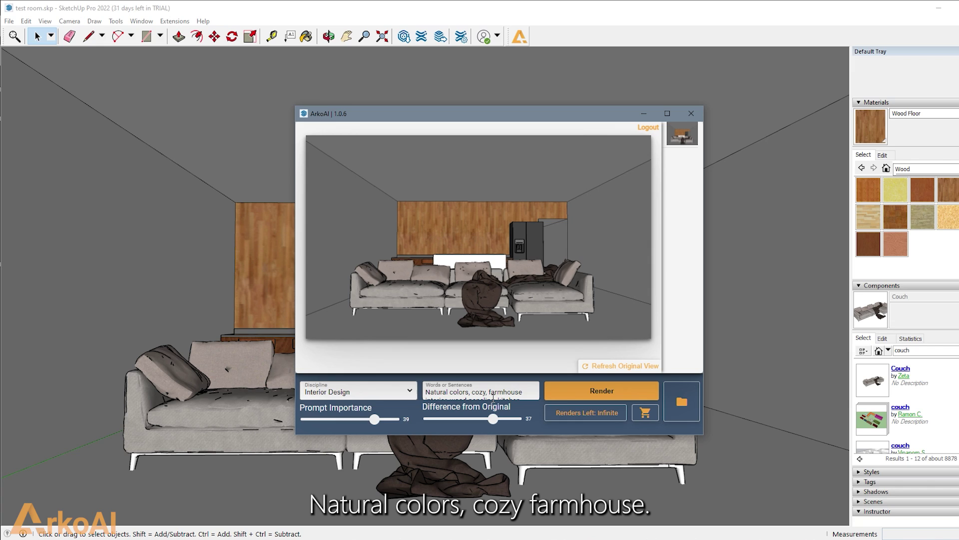
{"action": "scroll", "coordinate": [493, 398], "scroll_direction": "down", "scroll_amount": 2}
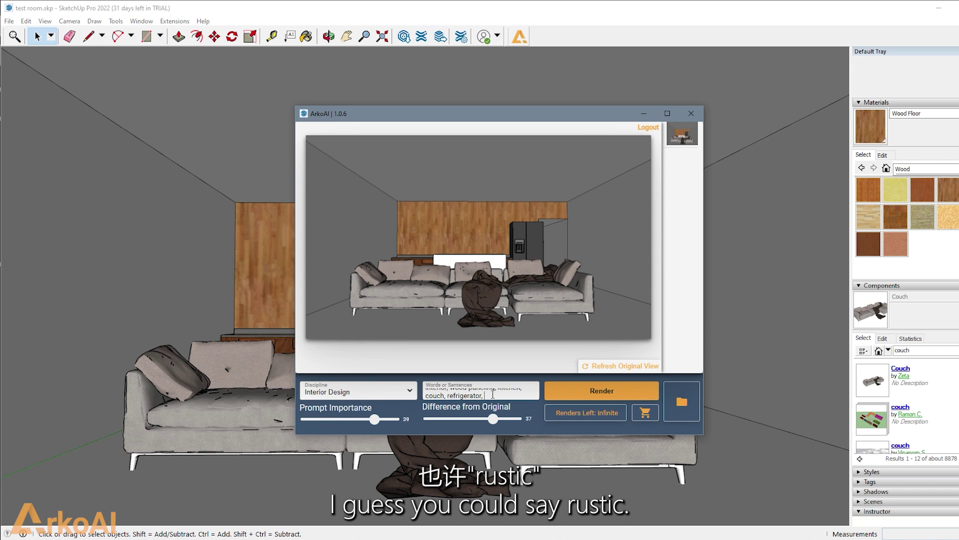
{"action": "type", "text": "rustic"}
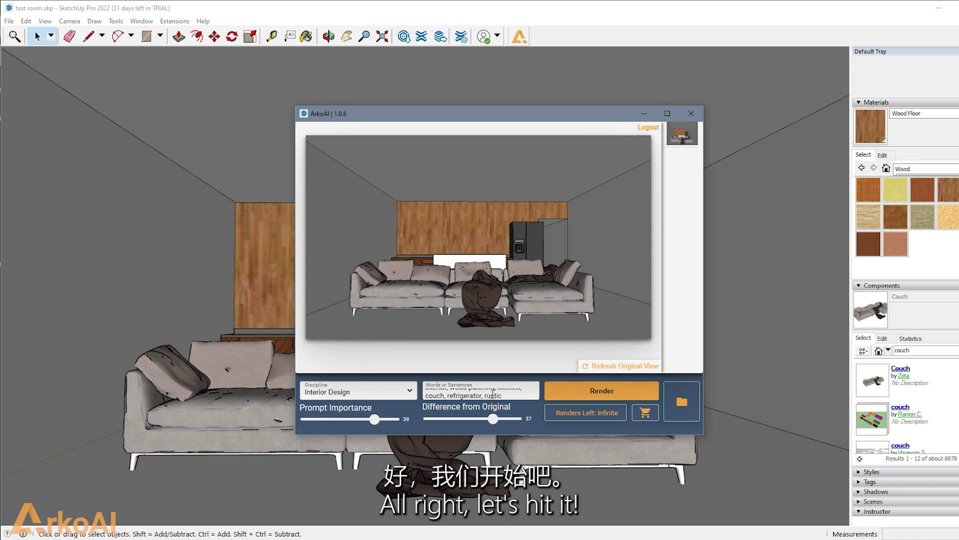
{"action": "left_click", "coordinate": [588, 396]}
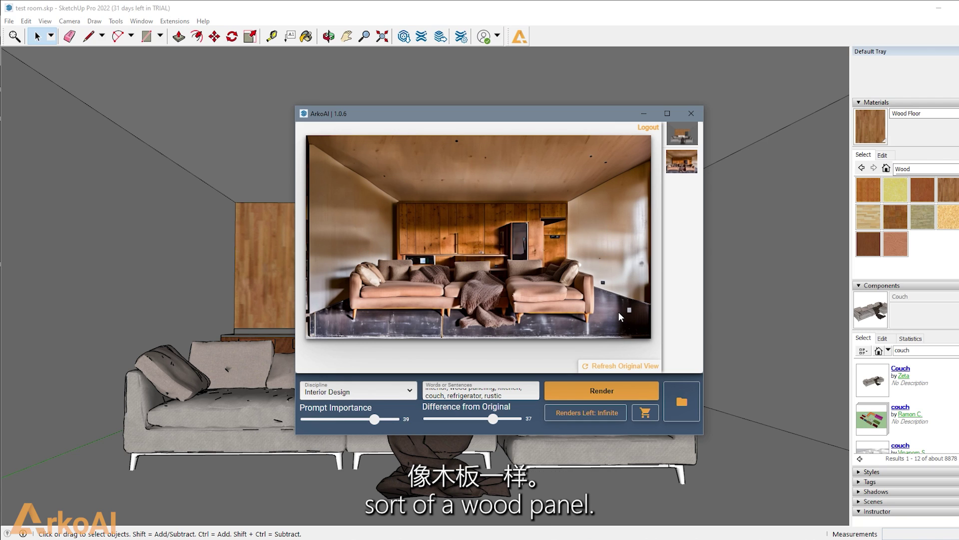
{"action": "left_click", "coordinate": [569, 396]}
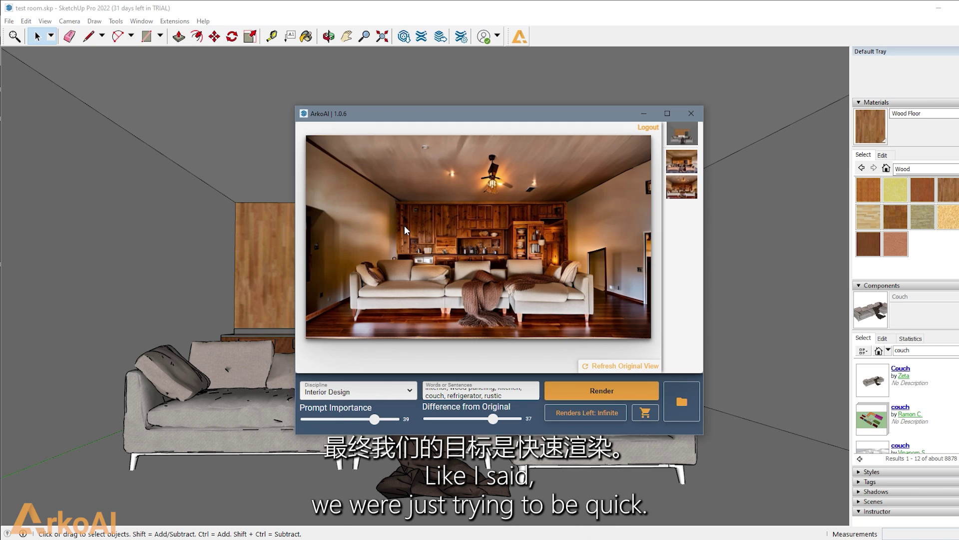
{"action": "mouse_move", "coordinate": [457, 114]}
{"action": "left_mouse_down"}
{"action": "mouse_move", "coordinate": [476, 152]}
{"action": "mouse_move", "coordinate": [958, 139]}
{"action": "mouse_move", "coordinate": [633, 187]}
{"action": "mouse_move", "coordinate": [400, 158]}
{"action": "mouse_move", "coordinate": [558, 159]}
{"action": "mouse_move", "coordinate": [825, 186]}
{"action": "mouse_move", "coordinate": [841, 169]}
{"action": "mouse_move", "coordinate": [618, 159]}
{"action": "left_mouse_up"}
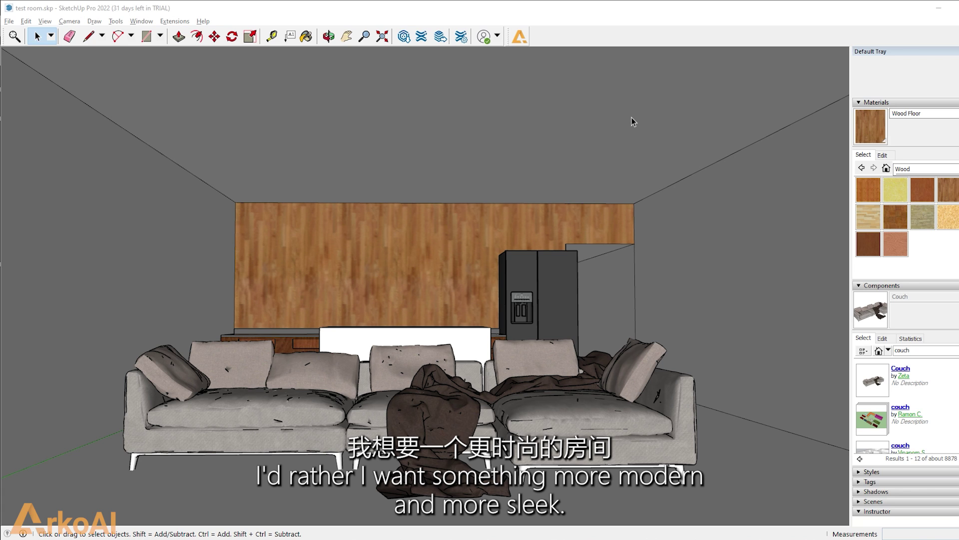
Reopen ArkoAI and render the view with the prompt "modern kitchen, couch, stainless steel refrigerator, unlit lighting, hanging lighting,"
{"action": "left_click", "coordinate": [521, 36]}
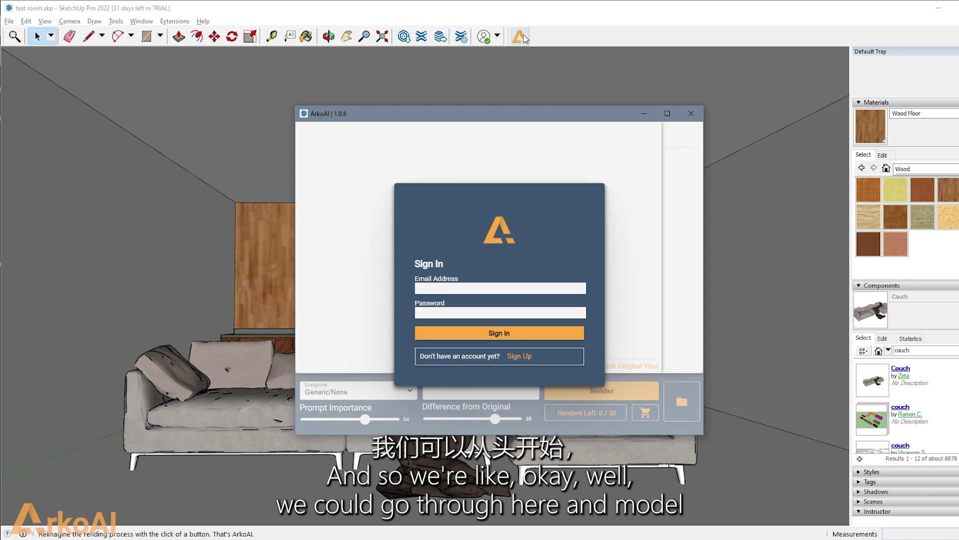
{"action": "left_click_drag", "start_coordinate": [478, 113], "coordinate": [423, 151]}
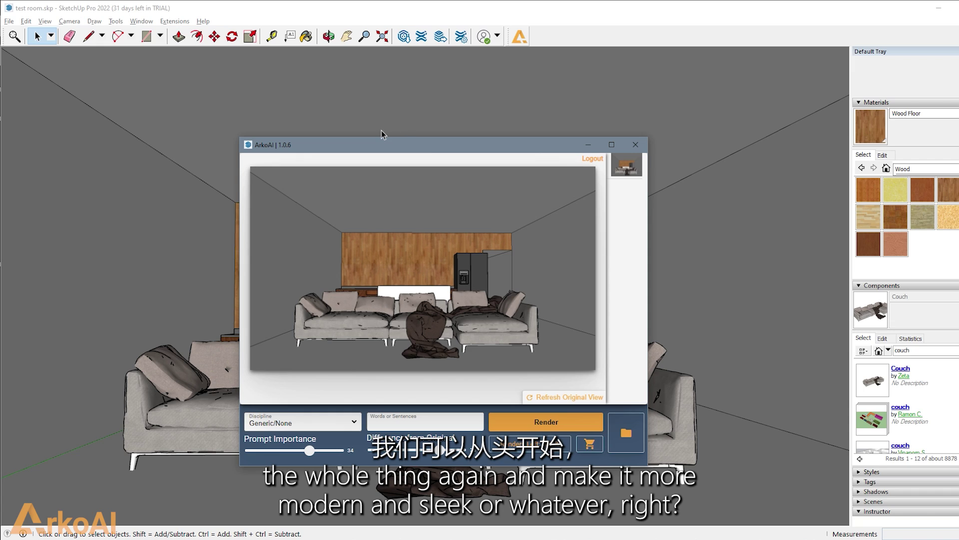
{"action": "left_click", "coordinate": [420, 423]}
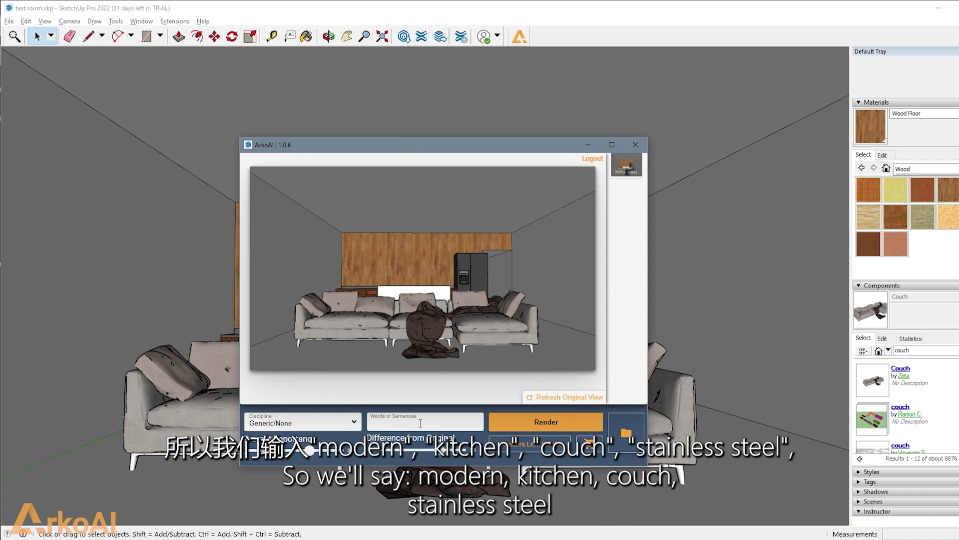
{"action": "type", "text": "modern kjiitchen, couch, stainless steel refriger"}
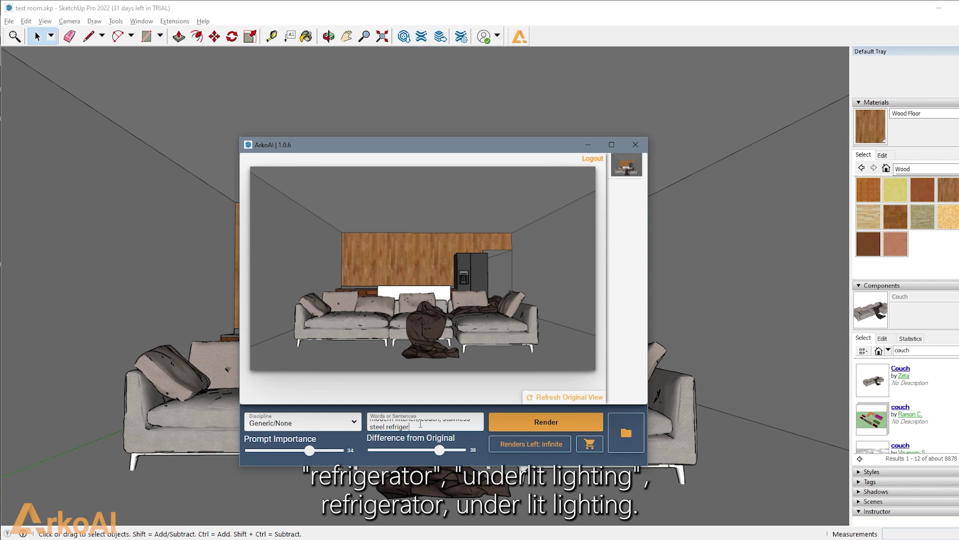
{"action": "type", "text": "ator, unlit lighting,"}
{"action": "type", "text": " hanging lighting,"}
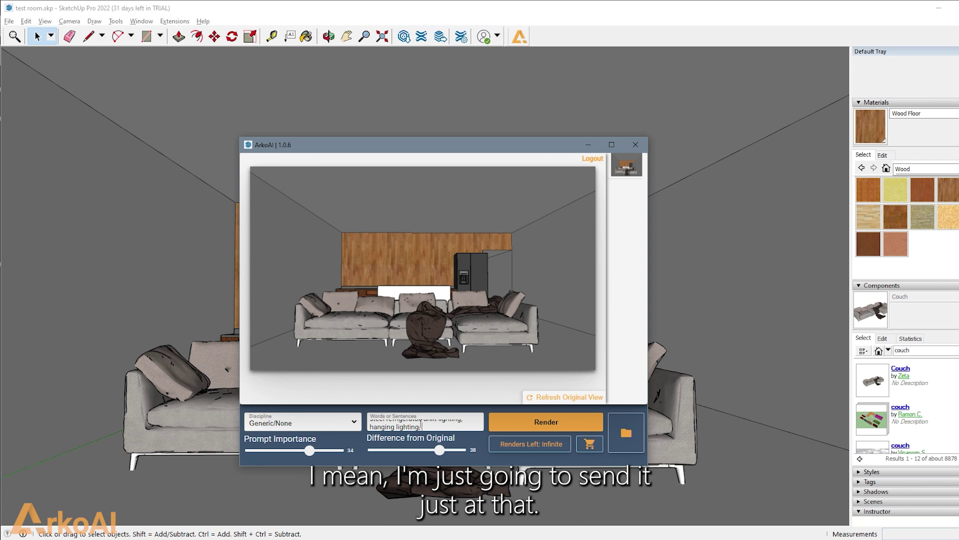
{"action": "left_click", "coordinate": [504, 422]}
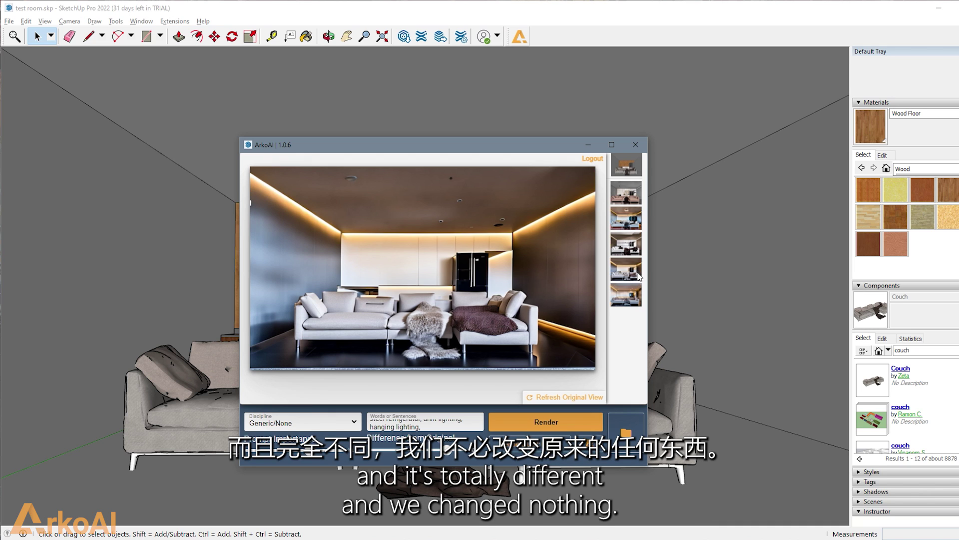
{"action": "mouse_move", "coordinate": [419, 147]}
{"action": "left_mouse_down"}
{"action": "mouse_move", "coordinate": [888, 132]}
{"action": "mouse_move", "coordinate": [787, 148]}
{"action": "mouse_move", "coordinate": [605, 143]}
{"action": "mouse_move", "coordinate": [486, 156]}
{"action": "mouse_move", "coordinate": [874, 169]}
{"action": "mouse_move", "coordinate": [422, 166]}
{"action": "left_mouse_up"}
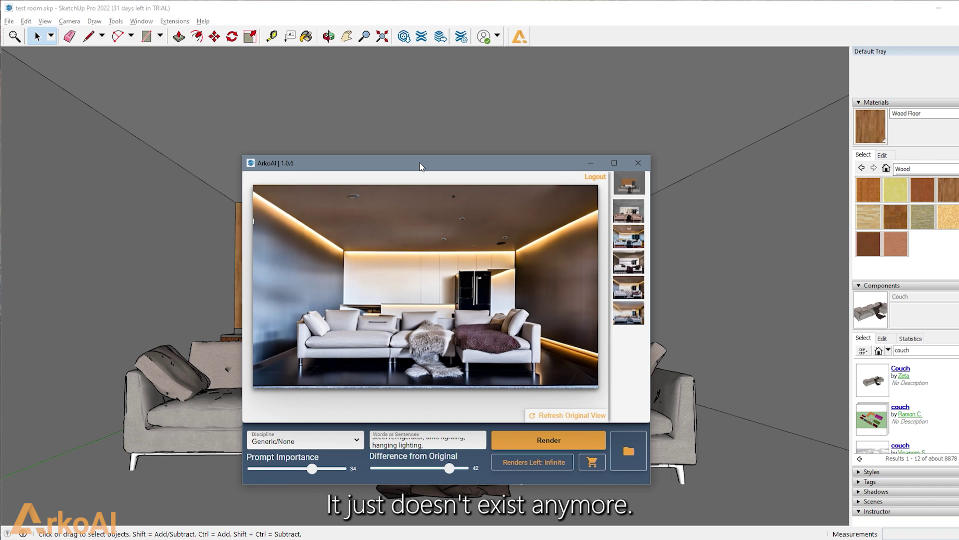
{"action": "left_click_drag", "start_coordinate": [419, 166], "coordinate": [362, 148]}
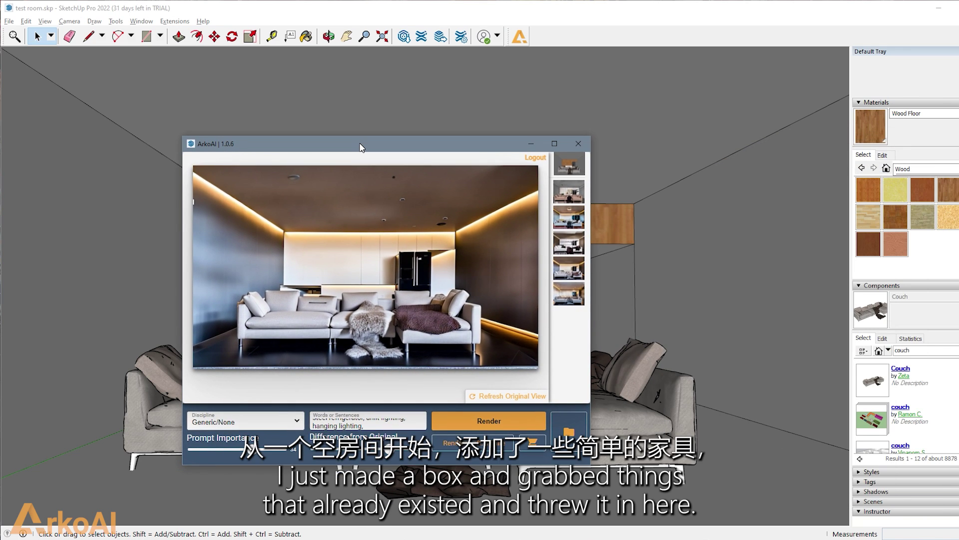
{"action": "left_click_drag", "start_coordinate": [362, 147], "coordinate": [393, 157]}
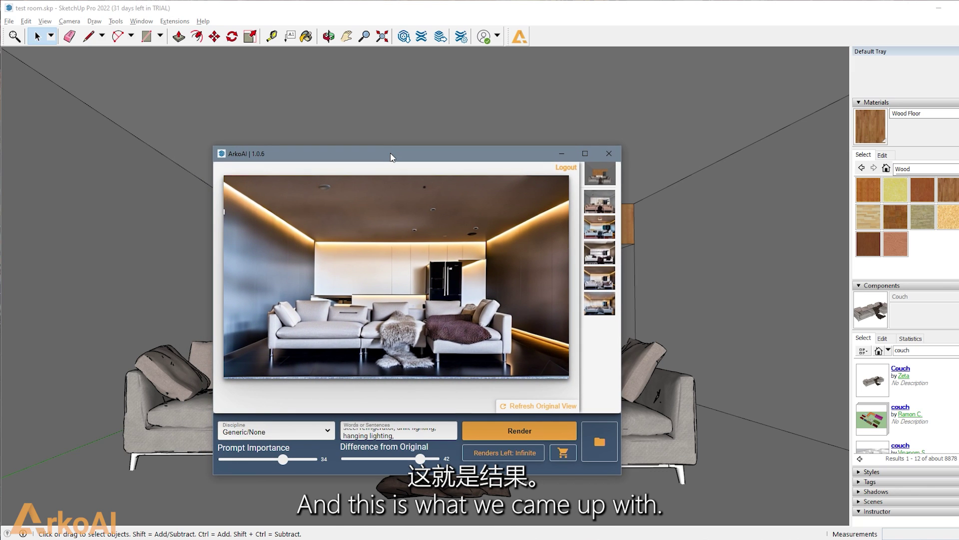